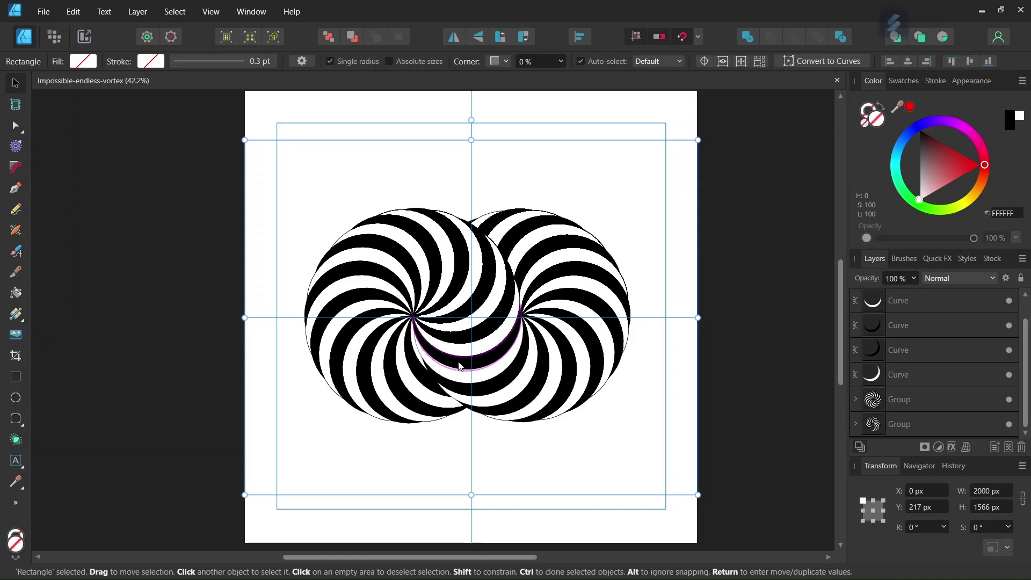
# - Create a new landscape A5 document measured in pixels
pyautogui.scroll(1, 460, 362)
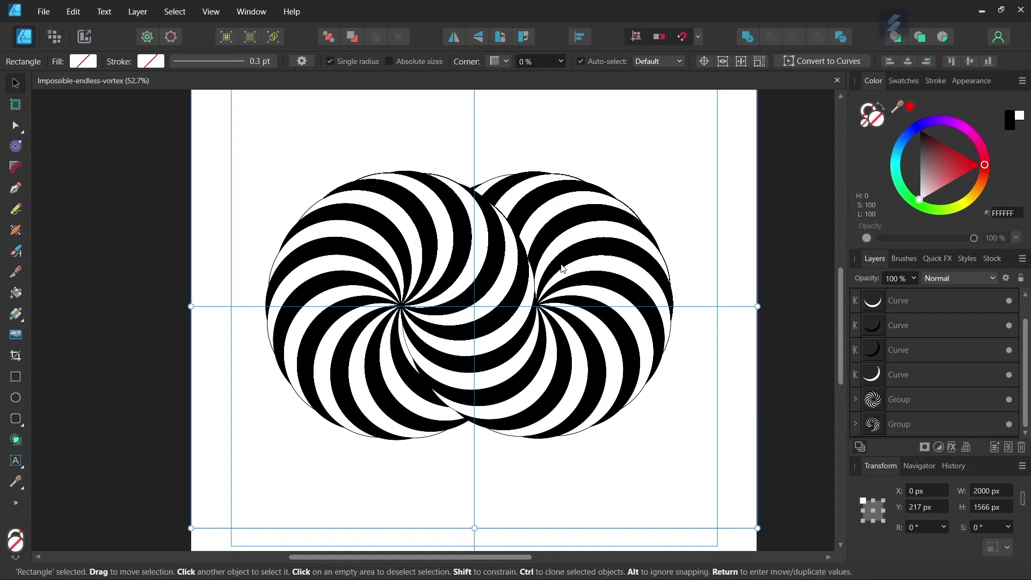
pyautogui.click(44, 12)
pyautogui.click(79, 43)
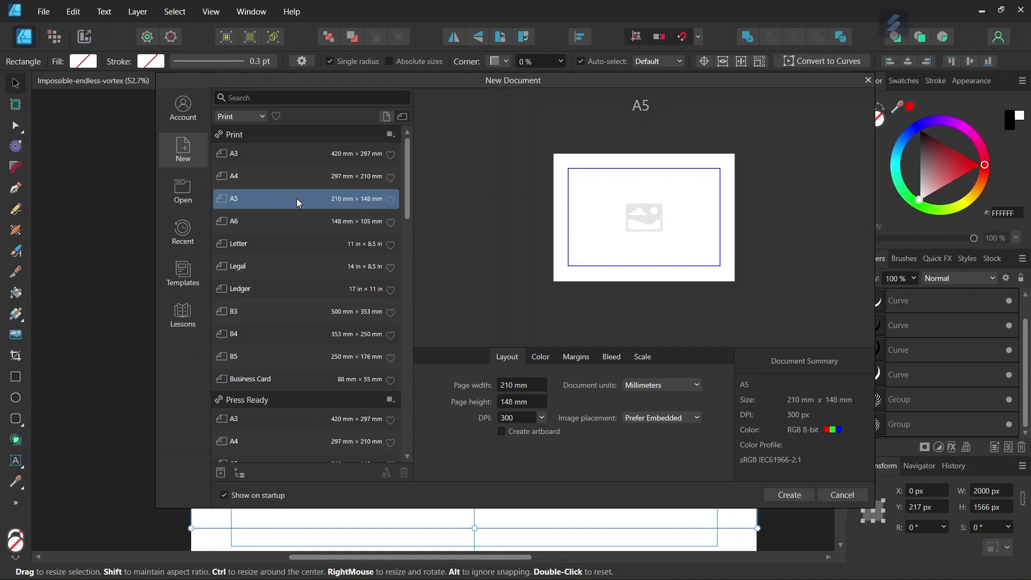
pyautogui.click(407, 119)
pyautogui.click(665, 393)
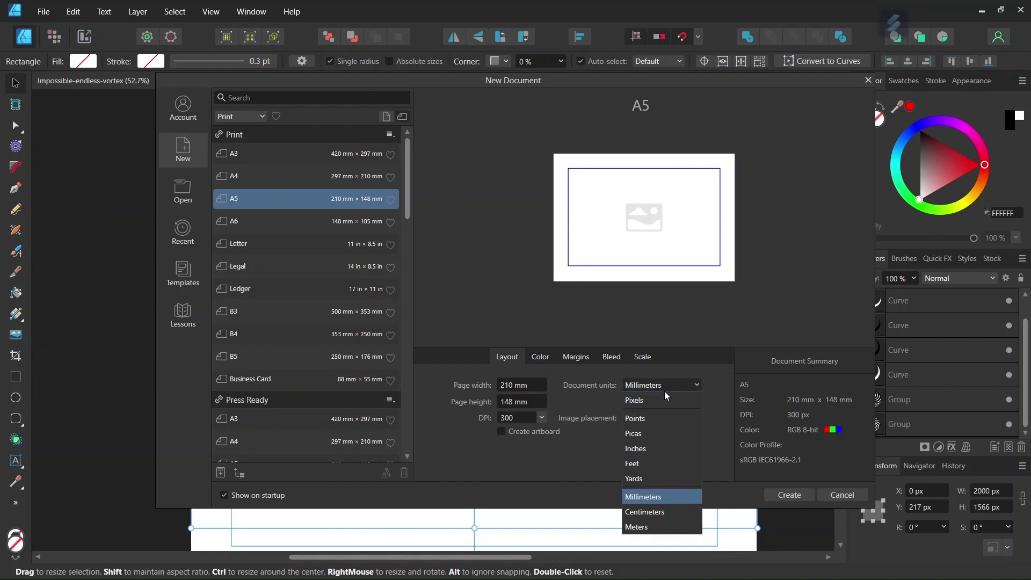
pyautogui.click(666, 401)
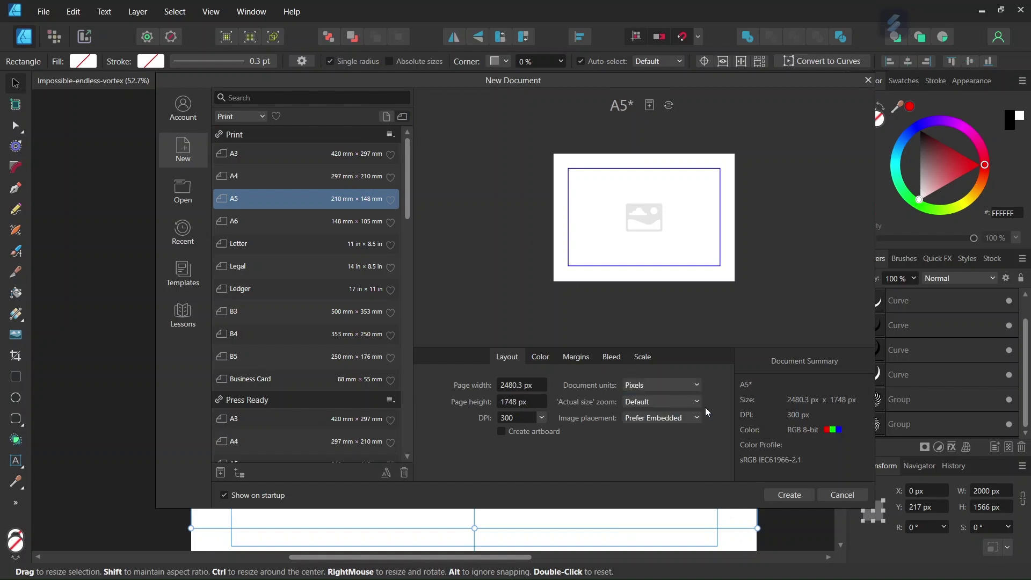
pyautogui.click(784, 490)
# - Add a horizontal guide at 874 px and a vertical guide at 1240.2 px
pyautogui.click(208, 16)
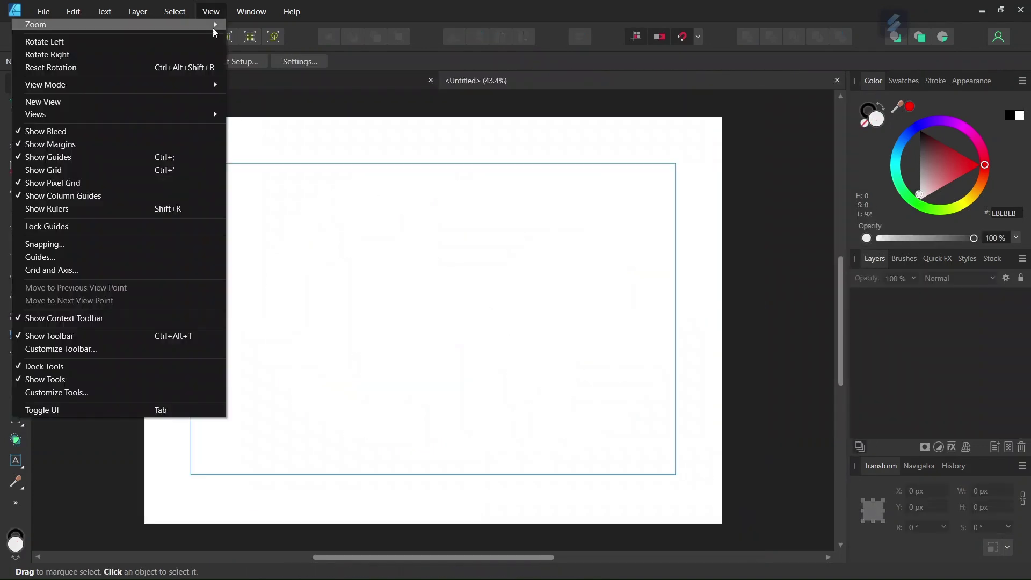
pyautogui.click(171, 260)
pyautogui.click(278, 355)
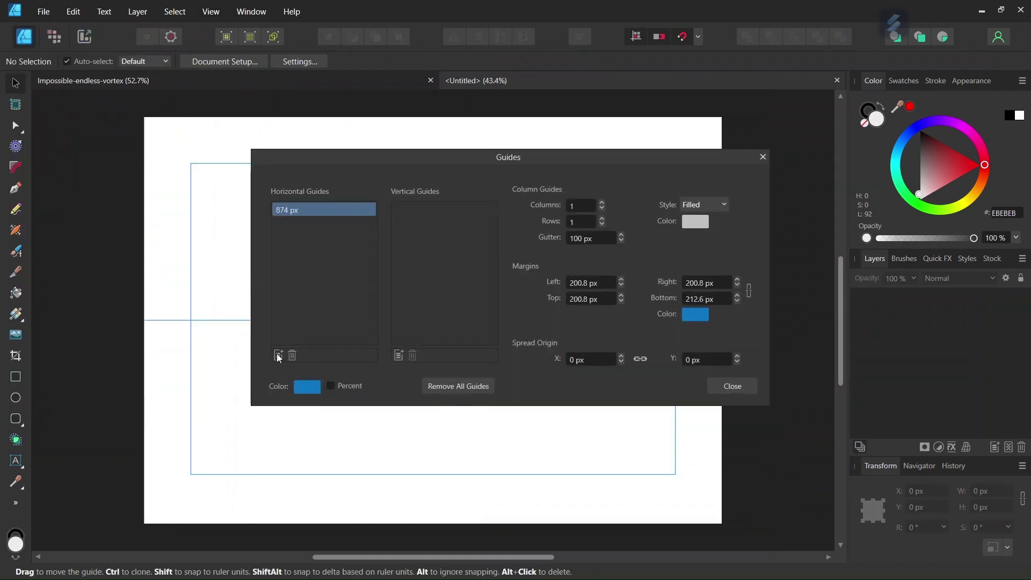
pyautogui.click(398, 355)
pyautogui.click(732, 385)
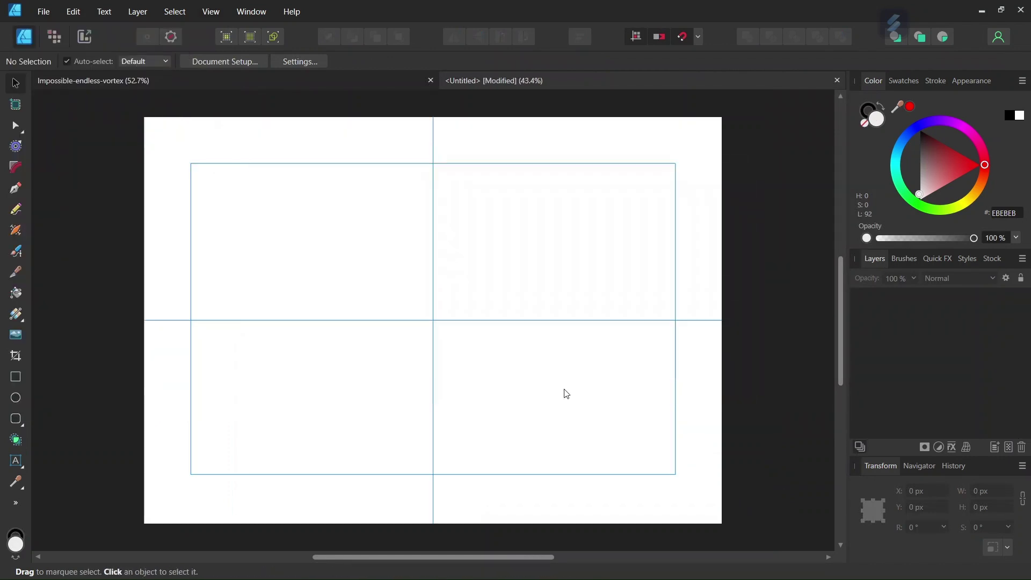
# - Set the Ellipse Tool to no fill with a 0.5 pt stroke
pyautogui.click(16, 400)
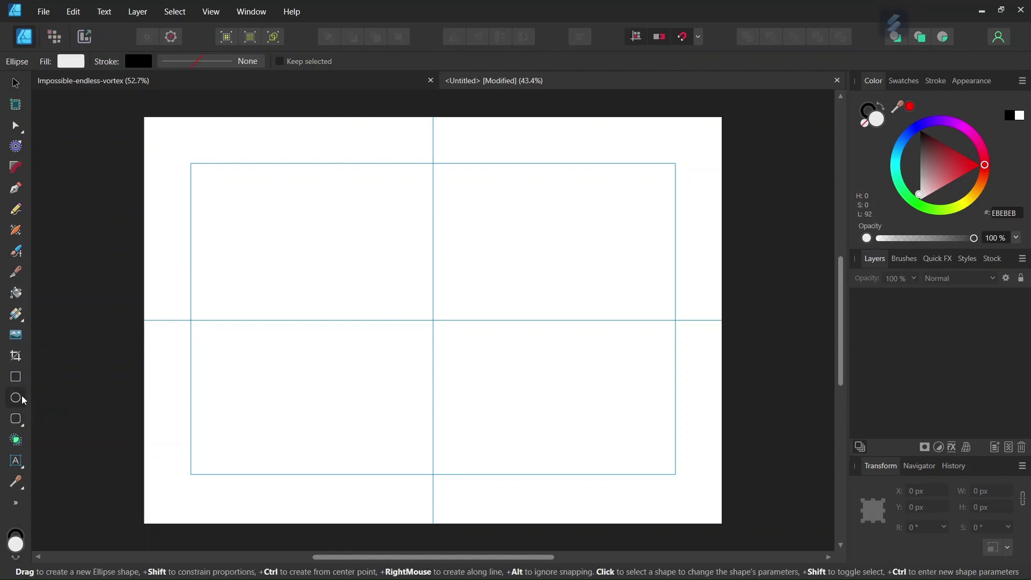
pyautogui.click(67, 65)
pyautogui.click(208, 84)
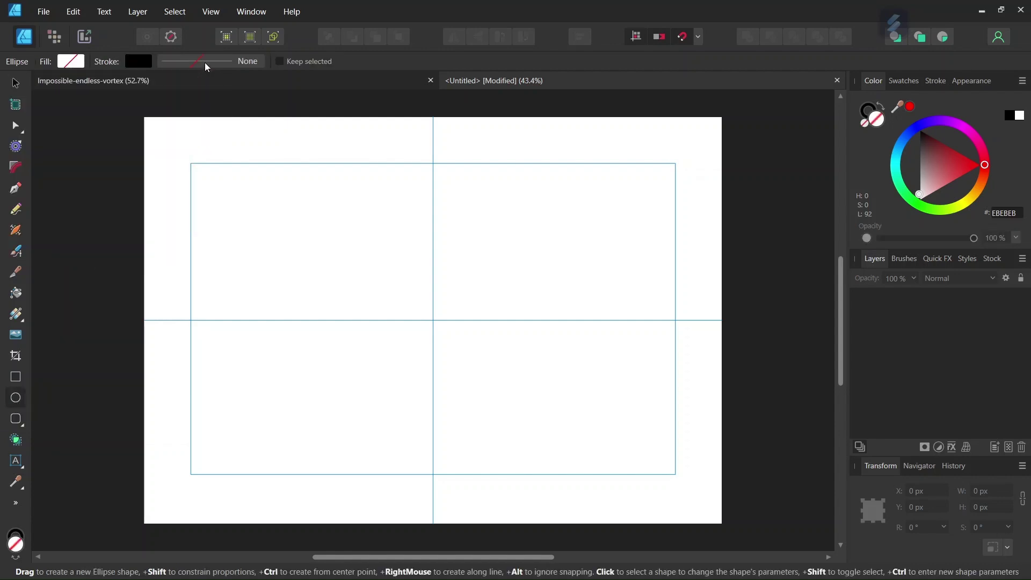
pyautogui.click(207, 66)
pyautogui.click(286, 108)
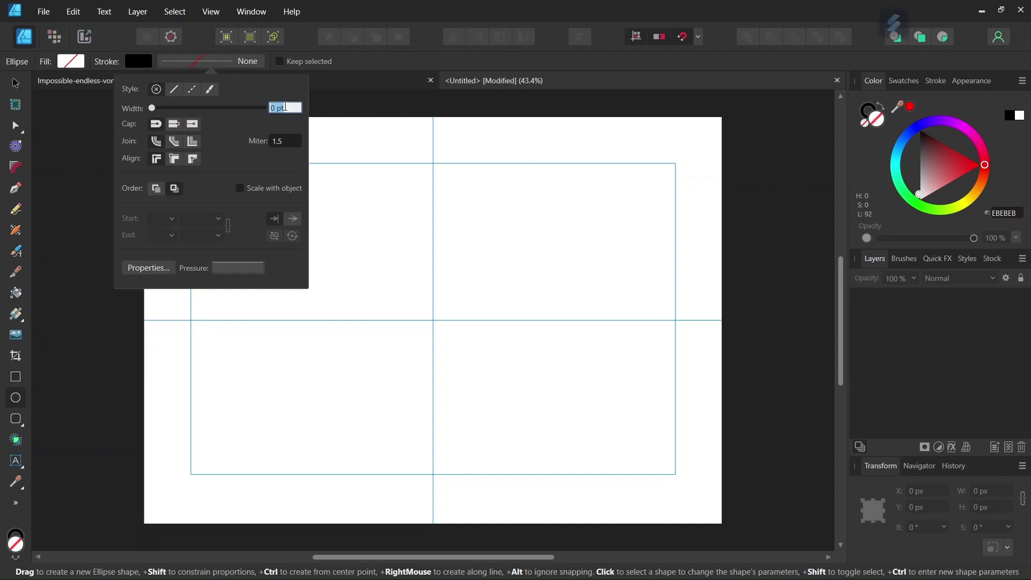
pyautogui.write('0.5')
pyautogui.press('Return')
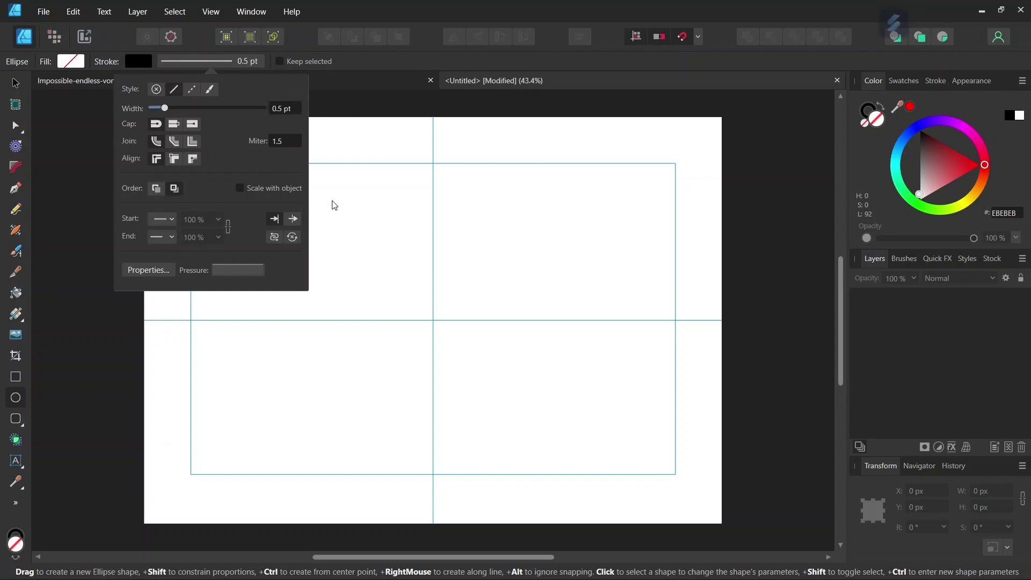
# - Draw an ellipse and size it to a 500 × 500 px circle
pyautogui.moveTo(308, 192); pyautogui.dragTo(415, 280)
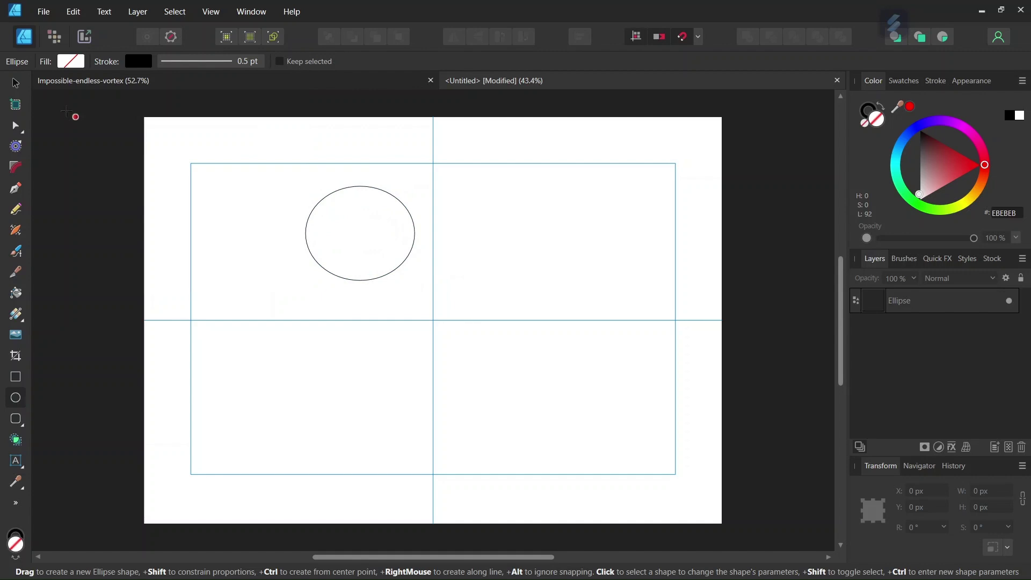
pyautogui.click(22, 81)
pyautogui.click(375, 197)
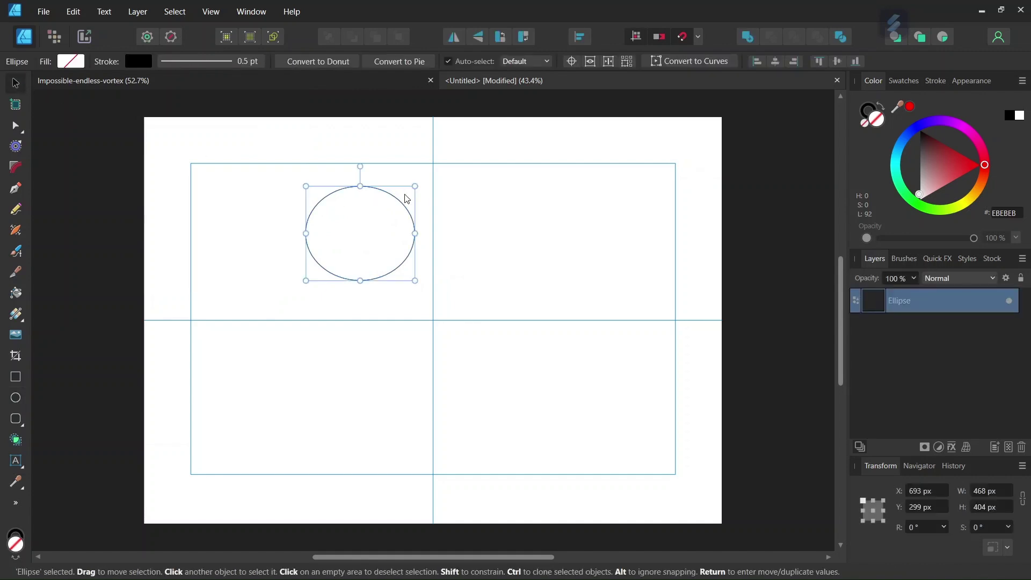
pyautogui.click(991, 491)
pyautogui.write('5')
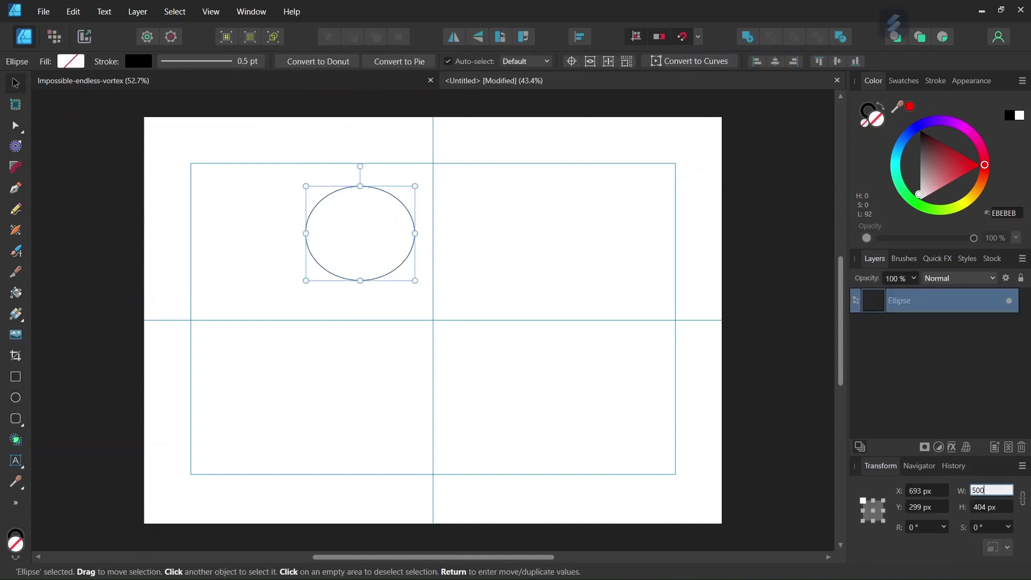
pyautogui.write('00')
pyautogui.press('Tab')
pyautogui.write('5')
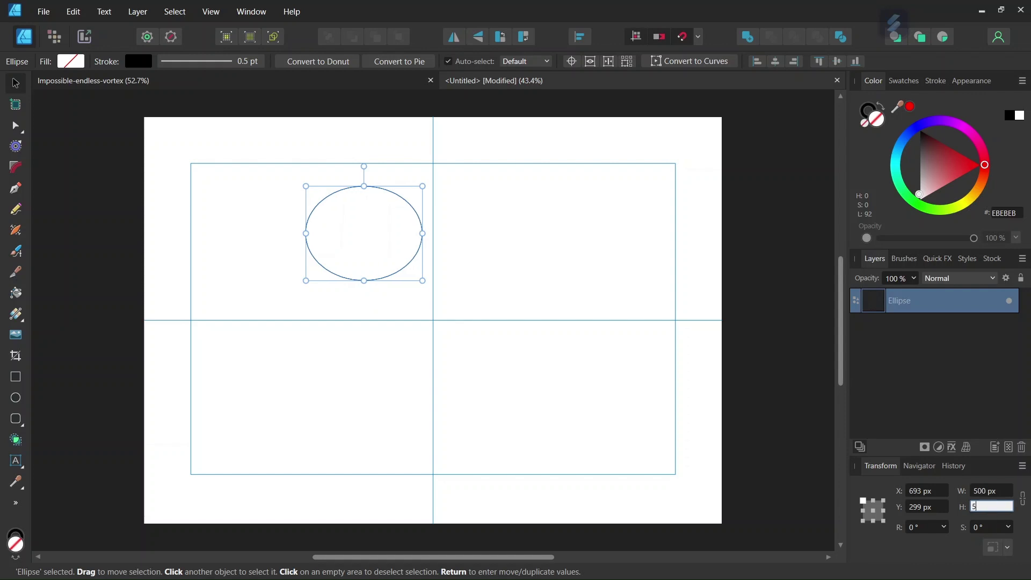
pyautogui.press('Return')
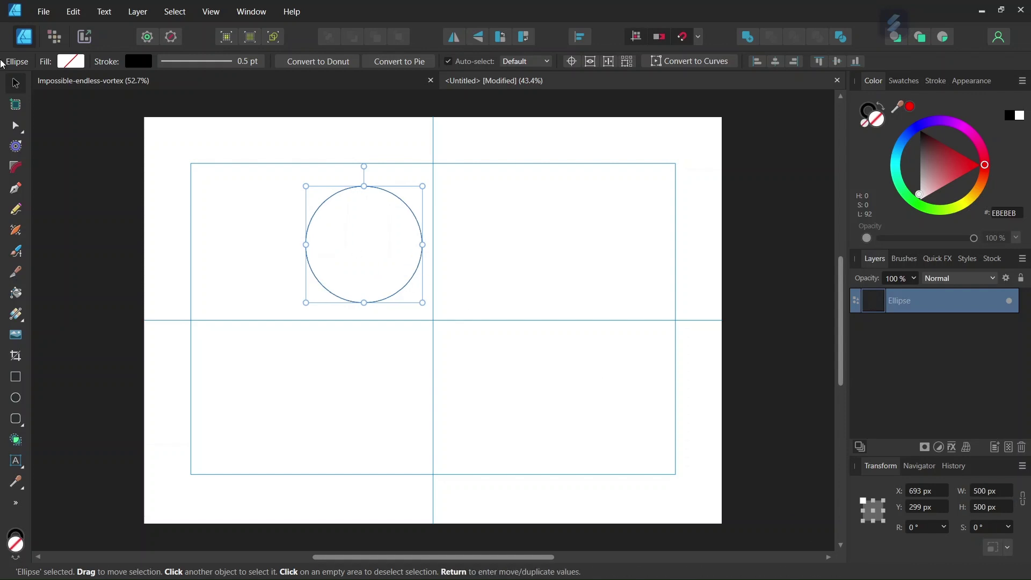
# - Centre the circle on the vertical guide and snap its pivot to the bottom, on the horizontal guide
pyautogui.moveTo(414, 249); pyautogui.dragTo(445, 286)
pyautogui.scroll(3, 449, 311)
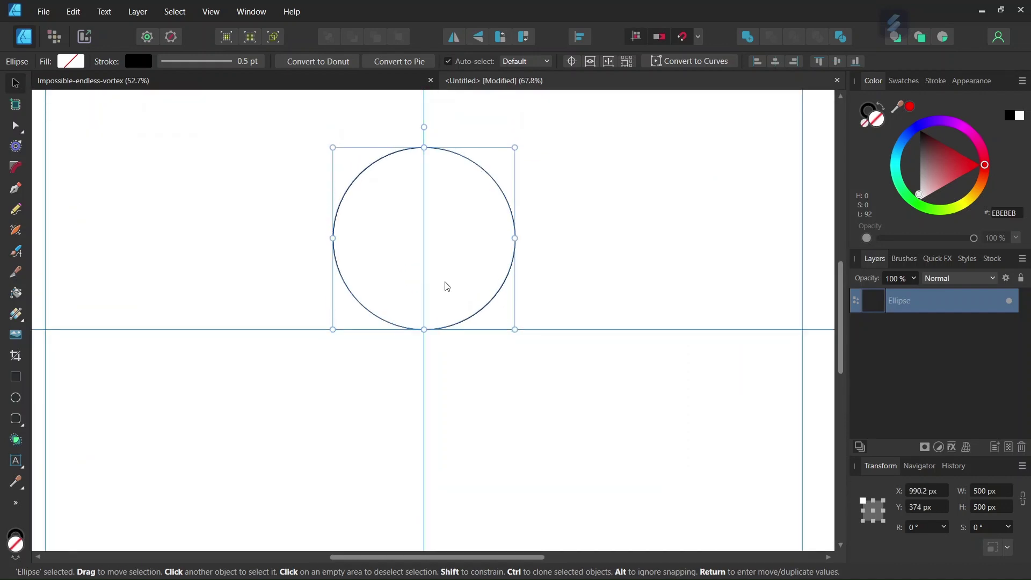
pyautogui.scroll(-1, 446, 288)
pyautogui.click(568, 65)
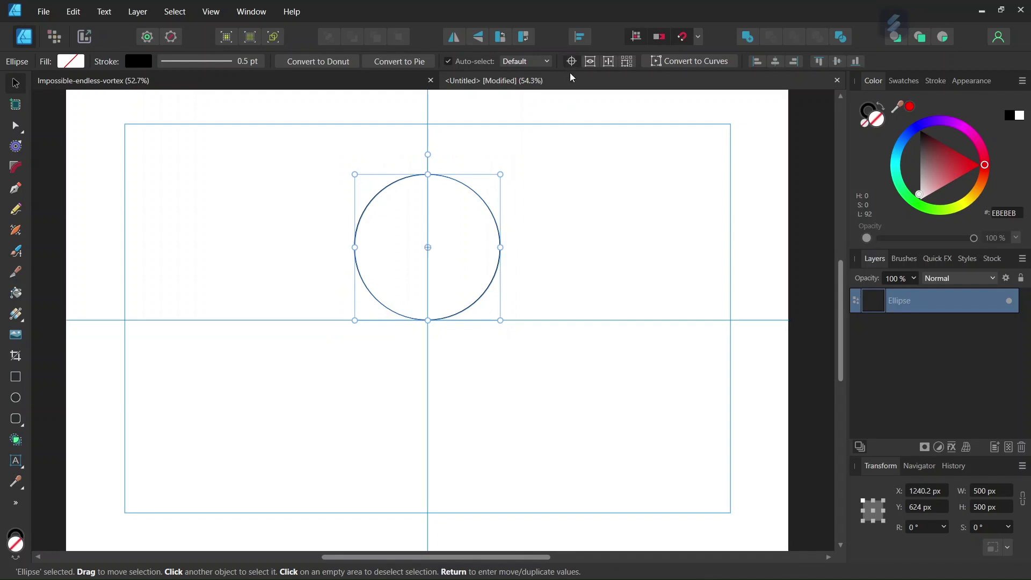
pyautogui.moveTo(427, 248); pyautogui.dragTo(428, 321)
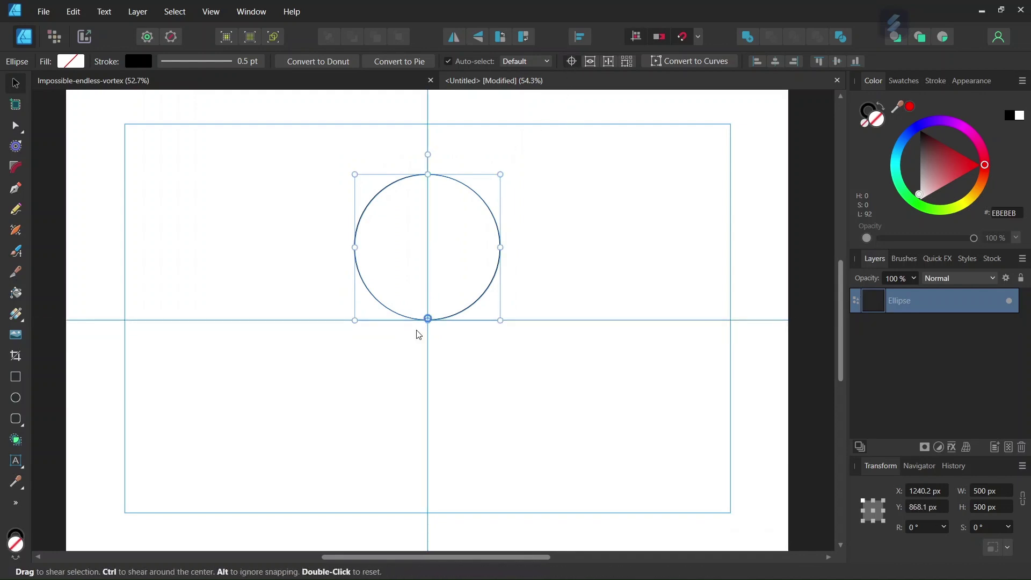
pyautogui.scroll(6, 424, 327)
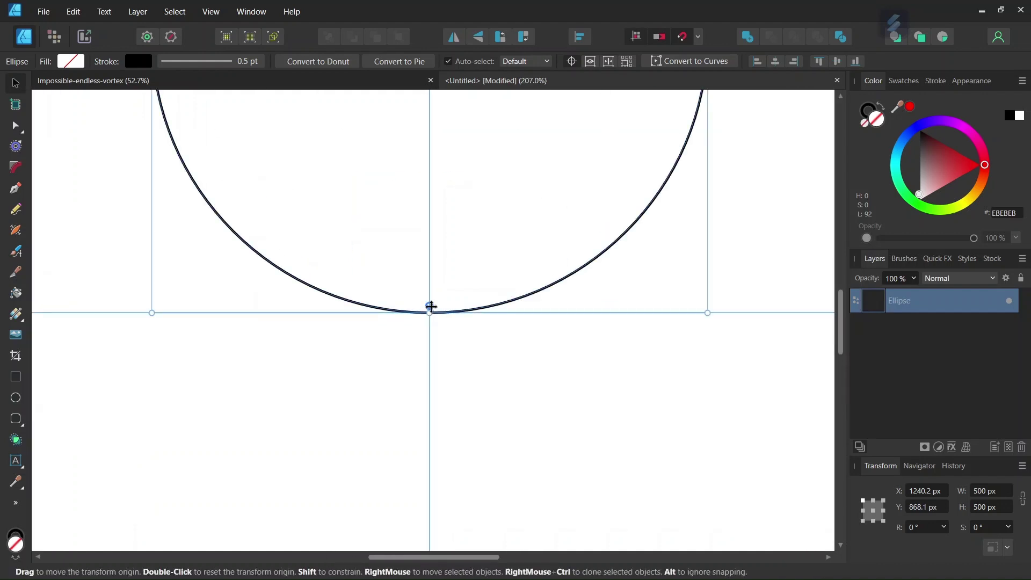
pyautogui.moveTo(429, 308); pyautogui.dragTo(430, 312)
pyautogui.scroll(-5, 430, 311)
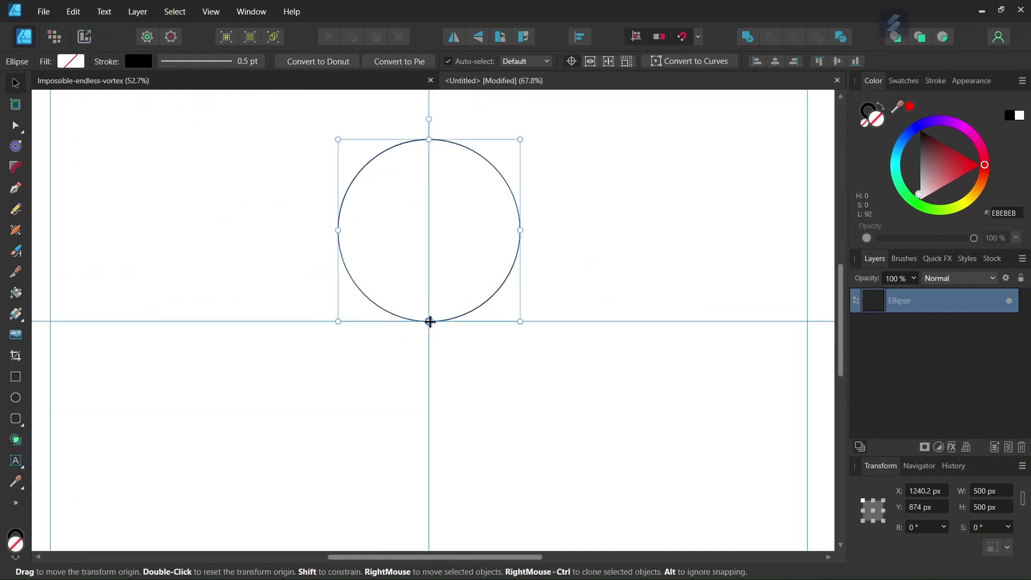
# - Make 23 copies of the circle, each rotated 15° around the bottom pivot
pyautogui.hotkey('ctrl', 'shift', 'm')
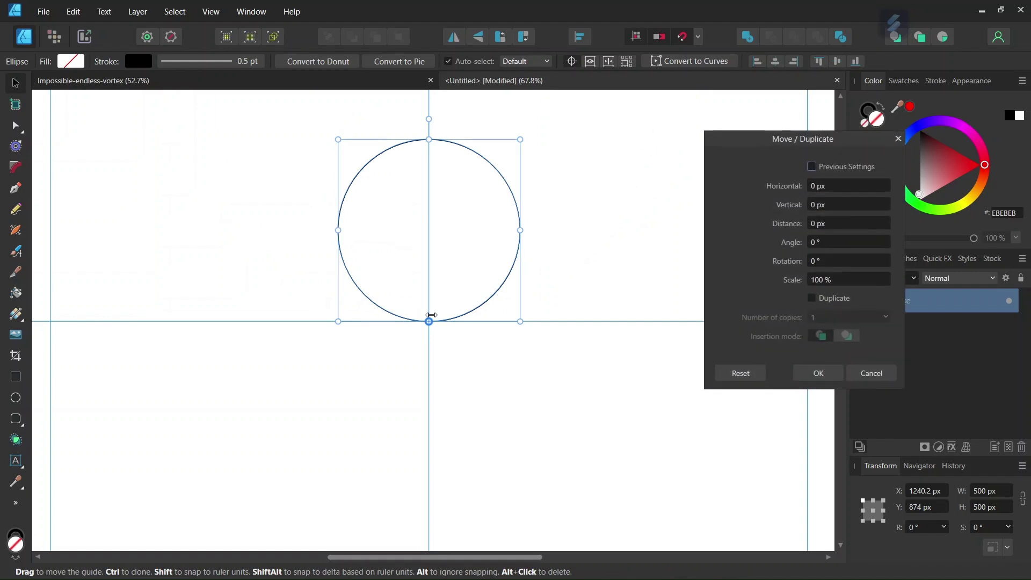
pyautogui.click(812, 298)
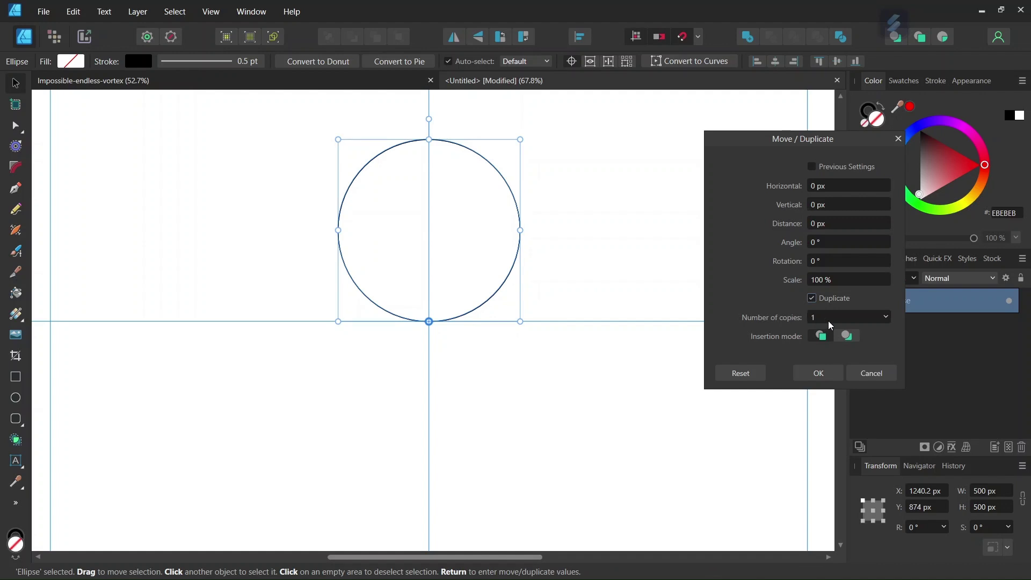
pyautogui.click(822, 320)
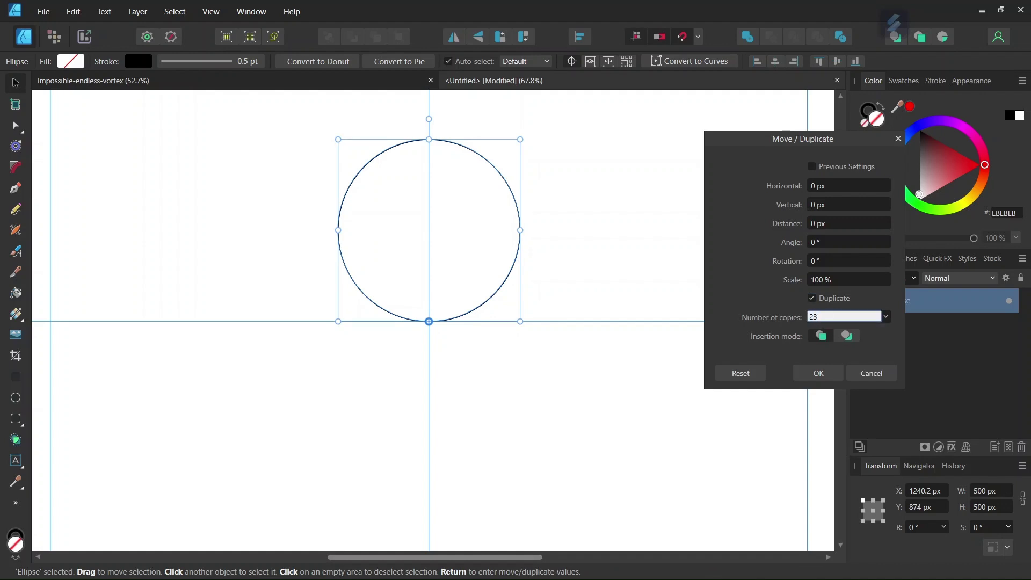
pyautogui.click(825, 260)
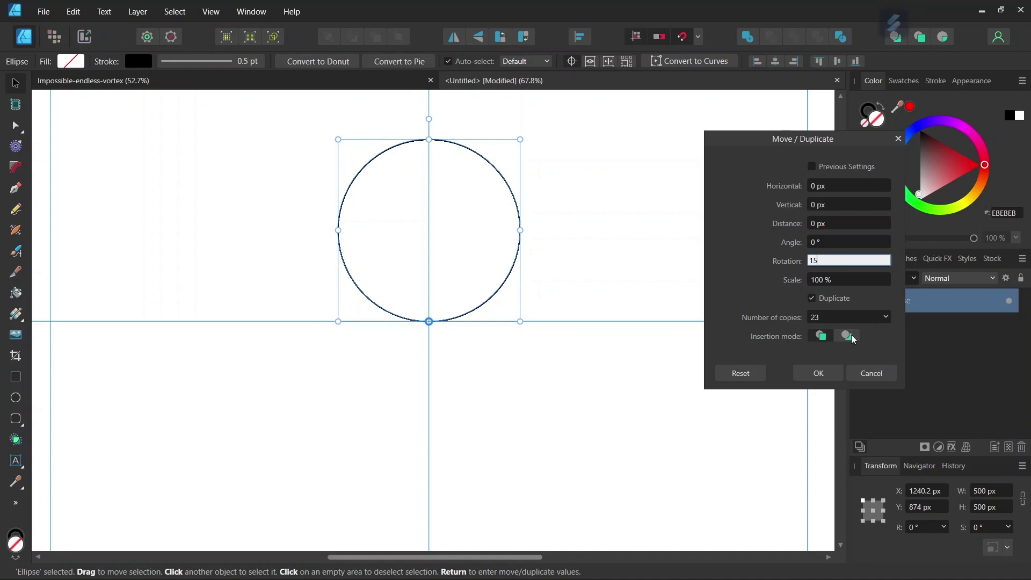
pyautogui.click(817, 373)
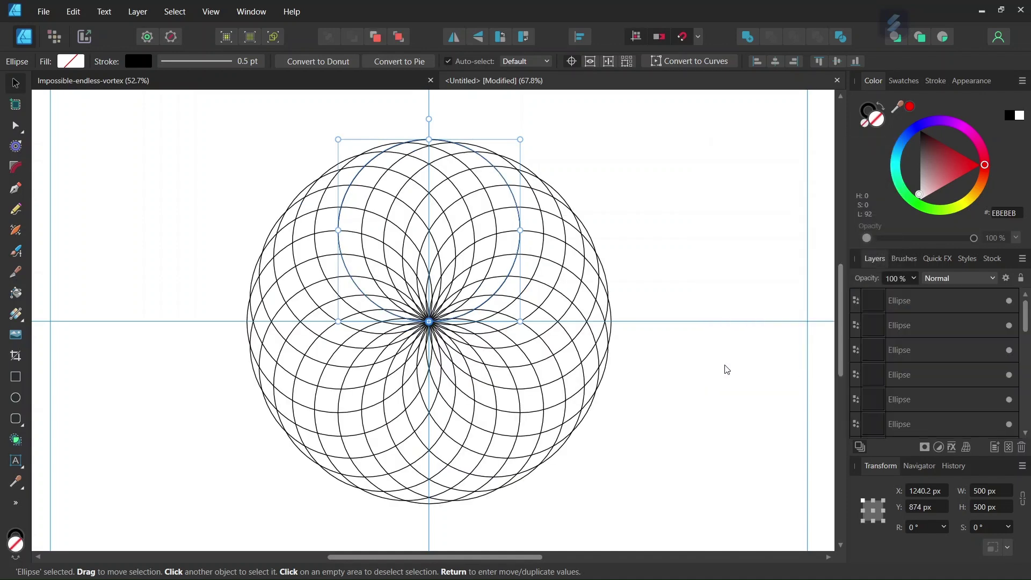
# - Select all 24 circles and apply Divide to split them into 552 pieces
pyautogui.scroll(-1, 606, 361)
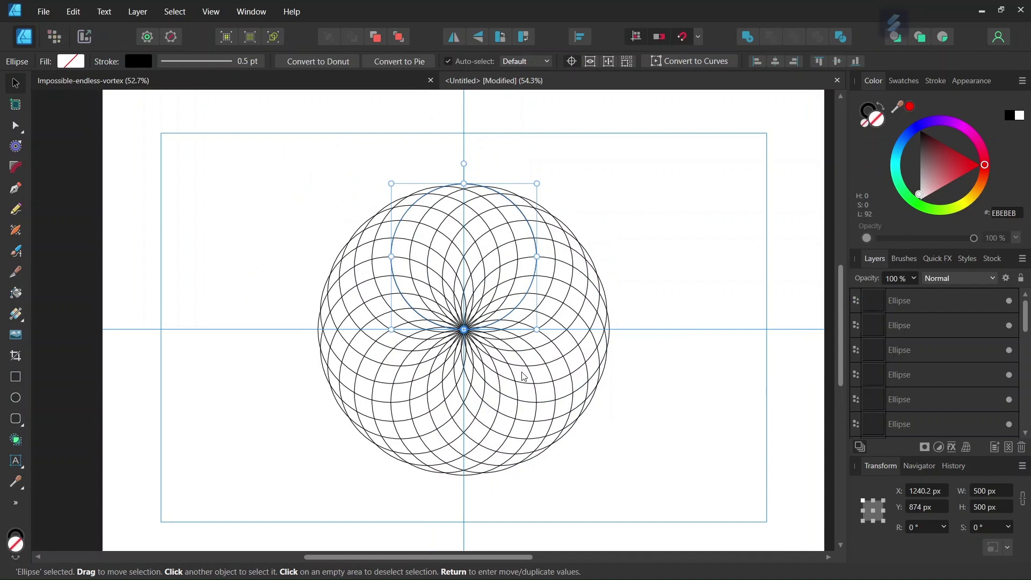
pyautogui.scroll(-1, 527, 378)
pyautogui.press('alt')
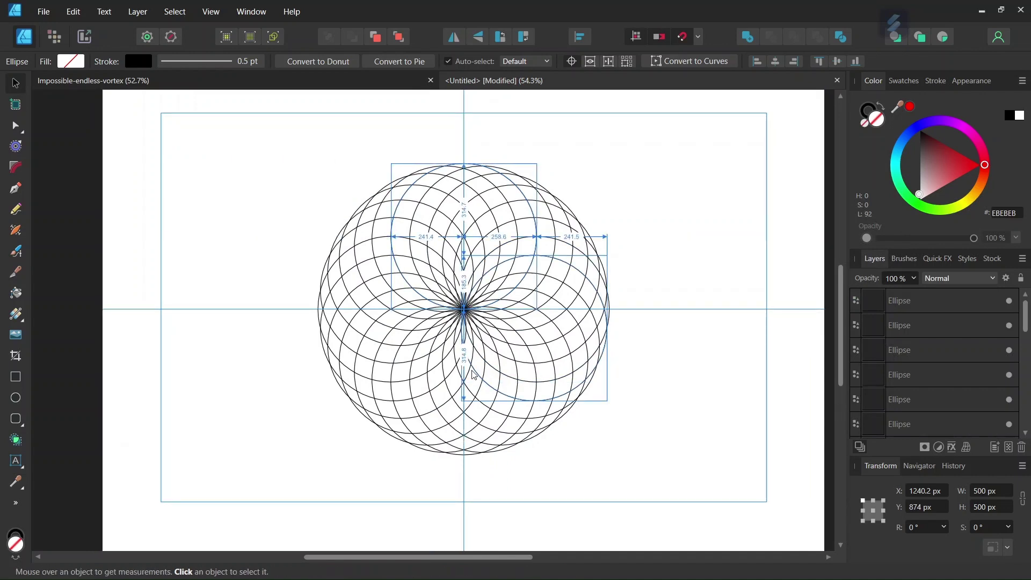
pyautogui.hotkey('ctrl', 'a')
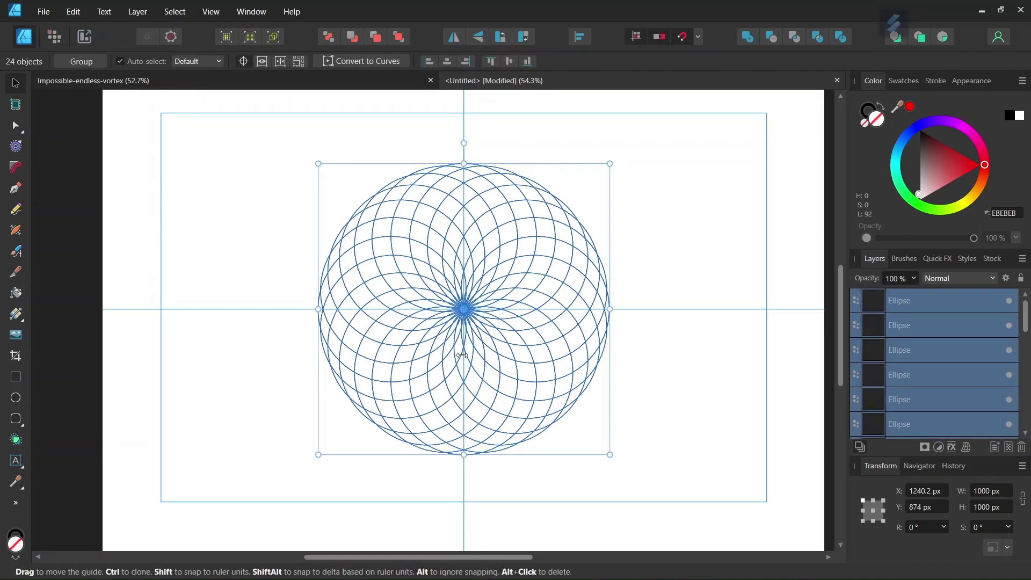
pyautogui.scroll(1, 463, 352)
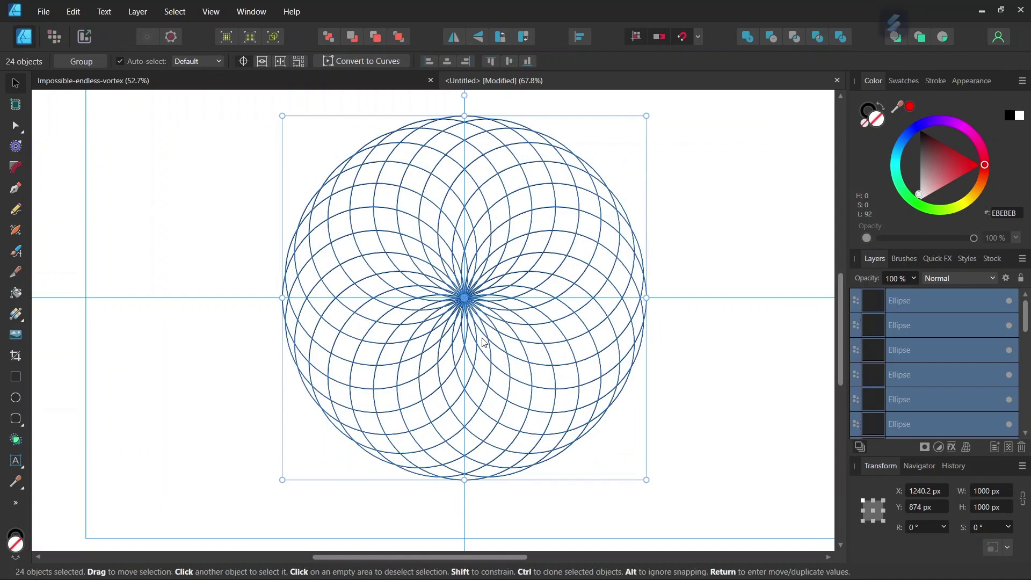
pyautogui.click(840, 36)
pyautogui.scroll(-2, 520, 260)
pyautogui.scroll(1, 535, 230)
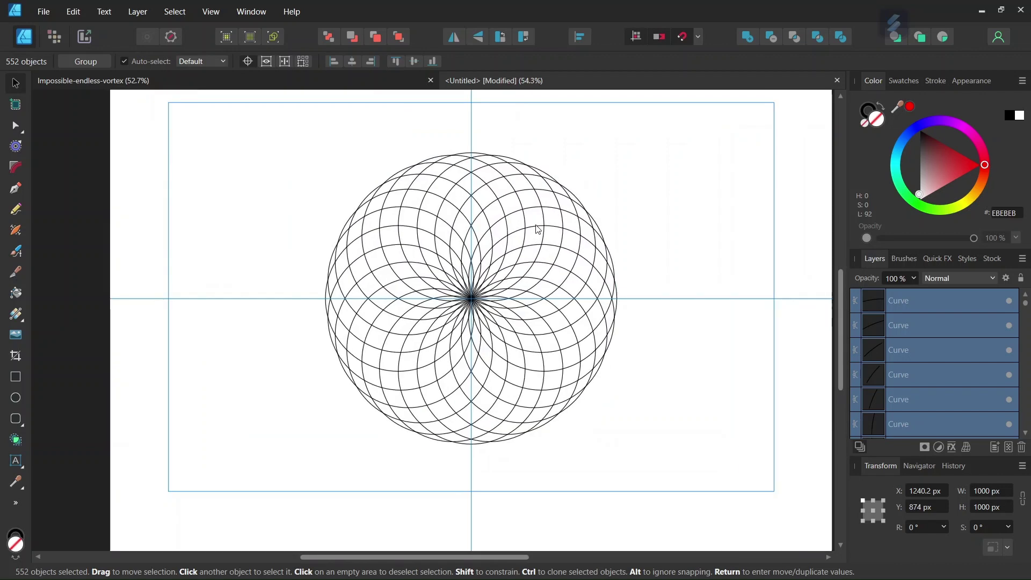
pyautogui.scroll(1, 524, 231)
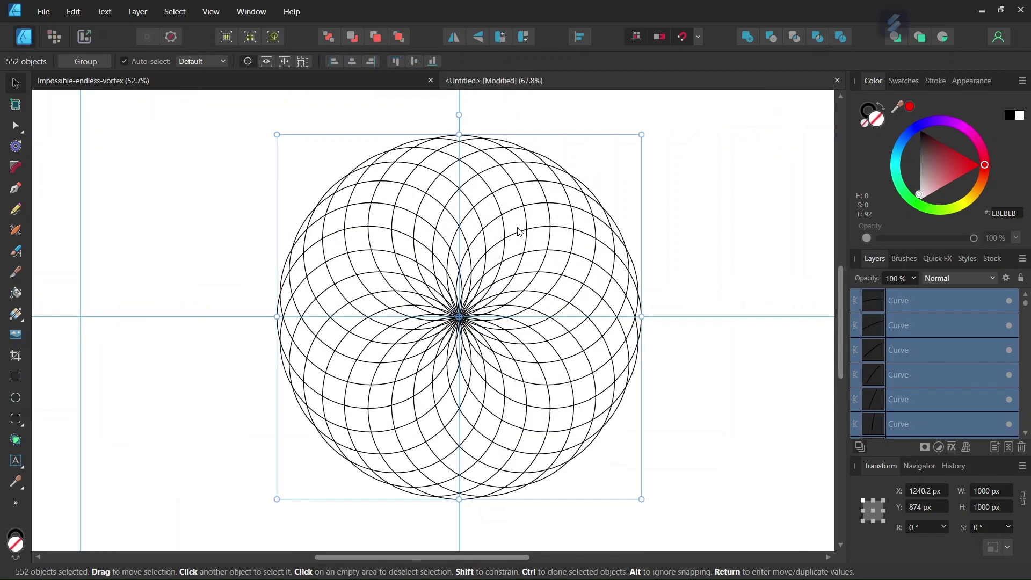
# - With Shape Builder, merge the left-edge and upper-left bands into single curves
pyautogui.click(15, 439)
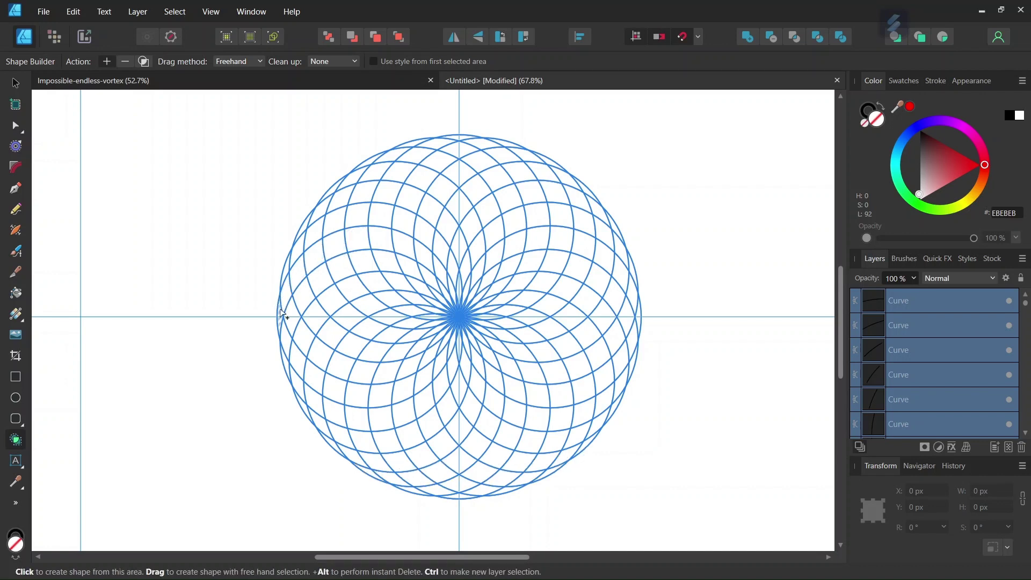
pyautogui.moveTo(283, 311)
pyautogui.mouseDown()
pyautogui.moveTo(316, 257)
pyautogui.moveTo(355, 238)
pyautogui.moveTo(430, 261)
pyautogui.moveTo(459, 311)
pyautogui.mouseUp()
pyautogui.scroll(2, 459, 310)
pyautogui.moveTo(177, 276)
pyautogui.mouseDown()
pyautogui.moveTo(225, 220)
pyautogui.moveTo(352, 210)
pyautogui.moveTo(418, 259)
pyautogui.moveTo(446, 317)
pyautogui.mouseUp()
pyautogui.moveTo(183, 248)
pyautogui.mouseDown()
pyautogui.moveTo(411, 200)
pyautogui.moveTo(455, 307)
pyautogui.mouseUp()
pyautogui.moveTo(260, 150)
pyautogui.mouseDown()
pyautogui.moveTo(319, 133)
pyautogui.moveTo(419, 160)
pyautogui.moveTo(464, 220)
pyautogui.moveTo(455, 344)
pyautogui.mouseUp()
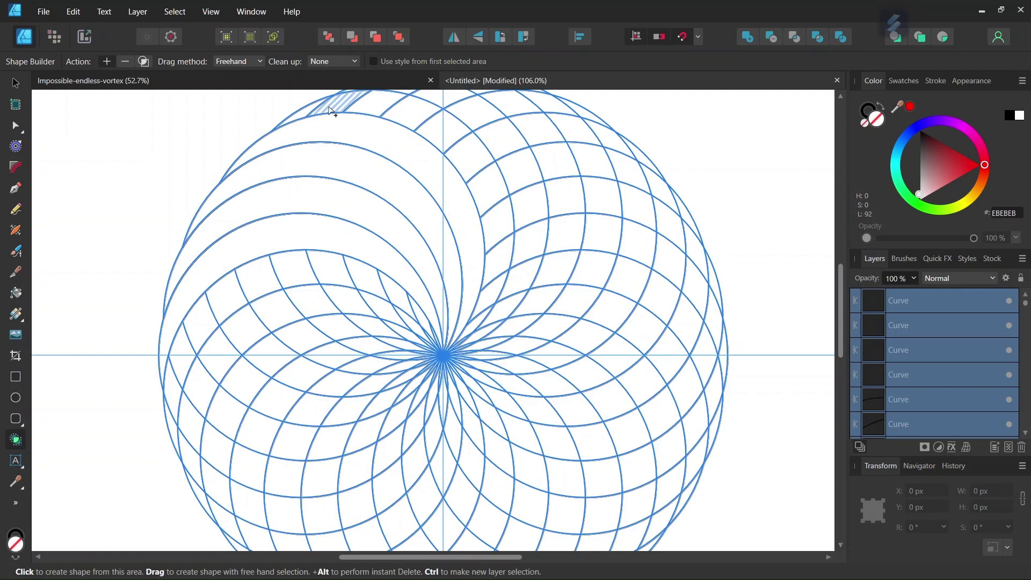
pyautogui.moveTo(318, 110)
pyautogui.mouseDown()
pyautogui.moveTo(354, 102)
pyautogui.moveTo(400, 114)
pyautogui.moveTo(463, 154)
pyautogui.moveTo(506, 237)
pyautogui.moveTo(482, 319)
pyautogui.moveTo(436, 359)
pyautogui.mouseUp()
# - Merge the bands along the top and upper-right into crescent curves
pyautogui.scroll(3, 419, 215)
pyautogui.moveTo(408, 183)
pyautogui.mouseDown()
pyautogui.moveTo(490, 230)
pyautogui.moveTo(520, 291)
pyautogui.moveTo(516, 398)
pyautogui.moveTo(475, 437)
pyautogui.mouseUp()
pyautogui.scroll(-1, 429, 322)
pyautogui.moveTo(413, 157)
pyautogui.mouseDown()
pyautogui.moveTo(561, 311)
pyautogui.moveTo(477, 427)
pyautogui.mouseUp()
pyautogui.moveTo(537, 161)
pyautogui.mouseDown()
pyautogui.moveTo(601, 301)
pyautogui.moveTo(472, 424)
pyautogui.mouseUp()
pyautogui.scroll(-1, 655, 264)
pyautogui.scroll(-3, 656, 265)
pyautogui.moveTo(590, 94)
pyautogui.mouseDown()
pyautogui.moveTo(666, 301)
pyautogui.moveTo(473, 365)
pyautogui.mouseUp()
pyautogui.moveTo(646, 168)
pyautogui.mouseDown()
pyautogui.moveTo(518, 378)
pyautogui.moveTo(472, 375)
pyautogui.moveTo(553, 394)
pyautogui.moveTo(457, 375)
pyautogui.mouseUp()
# - Merge the right-side and lower bands into crescent curves
pyautogui.moveTo(547, 424)
pyautogui.mouseDown()
pyautogui.moveTo(703, 344)
pyautogui.moveTo(714, 301)
pyautogui.mouseUp()
pyautogui.scroll(-8, 536, 269)
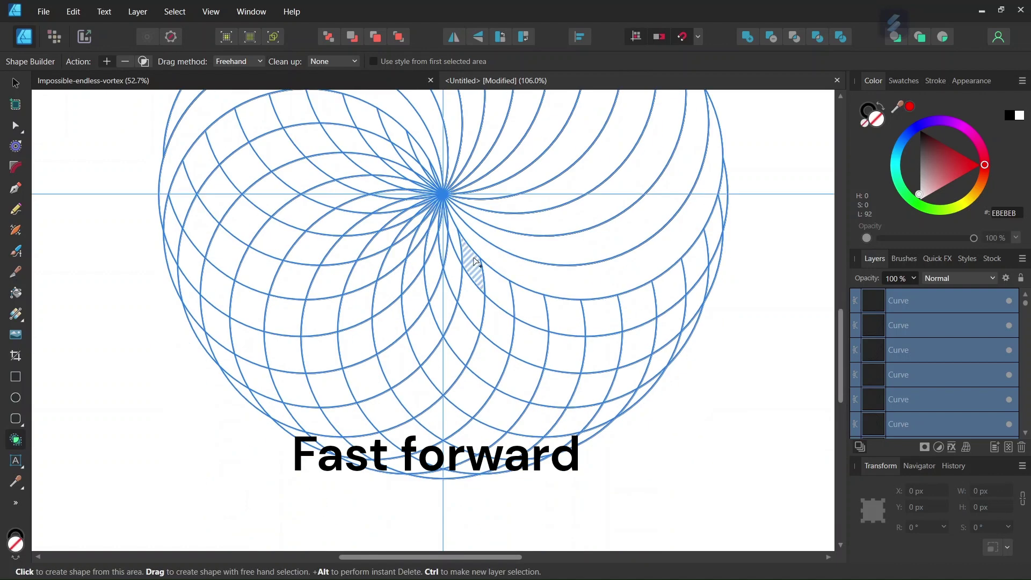
pyautogui.moveTo(717, 155); pyautogui.dragTo(543, 327)
pyautogui.moveTo(698, 301)
pyautogui.mouseDown()
pyautogui.moveTo(532, 349)
pyautogui.moveTo(529, 385)
pyautogui.moveTo(424, 247)
pyautogui.mouseUp()
pyautogui.moveTo(591, 414)
pyautogui.mouseDown()
pyautogui.moveTo(484, 408)
pyautogui.moveTo(418, 252)
pyautogui.moveTo(429, 302)
pyautogui.moveTo(591, 499)
pyautogui.moveTo(403, 225)
pyautogui.mouseUp()
pyautogui.scroll(2, 429, 302)
pyautogui.moveTo(537, 510)
pyautogui.mouseDown()
pyautogui.moveTo(366, 406)
pyautogui.moveTo(361, 285)
pyautogui.moveTo(334, 218)
pyautogui.moveTo(483, 161)
pyautogui.mouseUp()
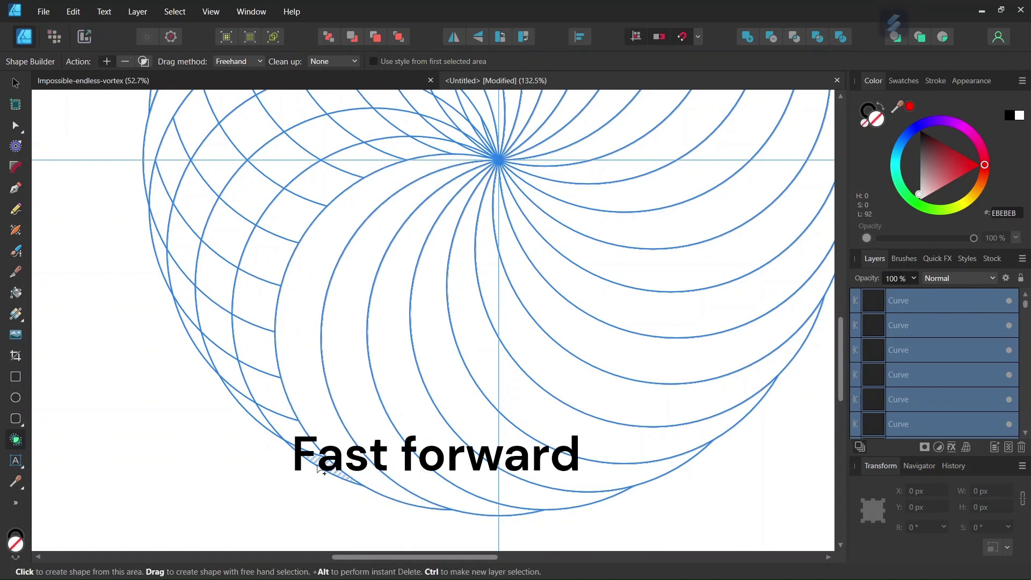
# - Merge the remaining left and upper-left bands, completing 24 crescents
pyautogui.moveTo(280, 429); pyautogui.dragTo(465, 151)
pyautogui.scroll(2, 465, 151)
pyautogui.moveTo(210, 429); pyautogui.dragTo(253, 225)
pyautogui.moveTo(193, 344); pyautogui.dragTo(188, 242)
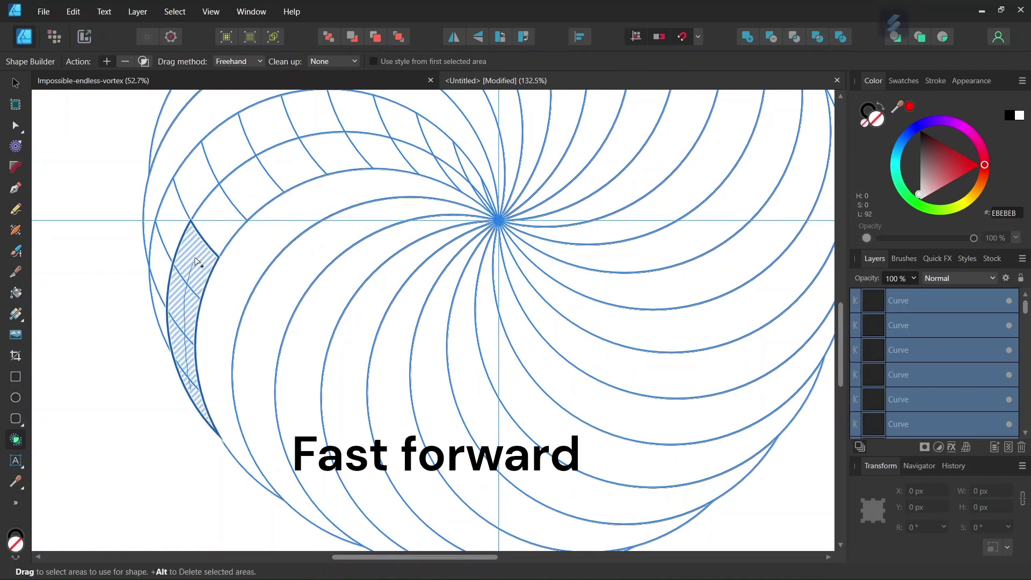
pyautogui.moveTo(215, 424); pyautogui.dragTo(478, 207)
pyautogui.moveTo(177, 349); pyautogui.dragTo(462, 140)
pyautogui.scroll(-5, 469, 275)
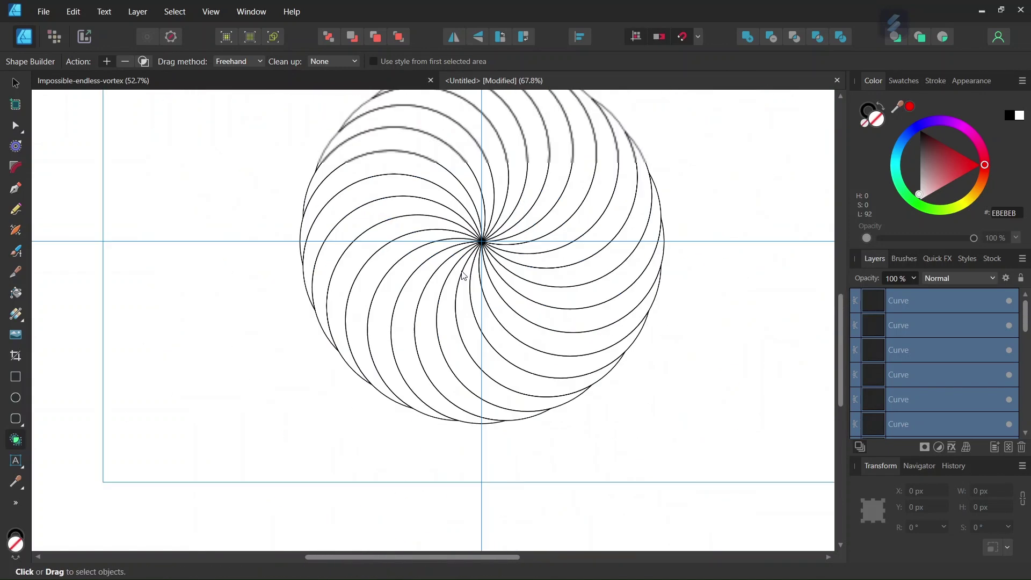
# - Fill six alternate spiral arms on the top and right side with black
pyautogui.click(15, 83)
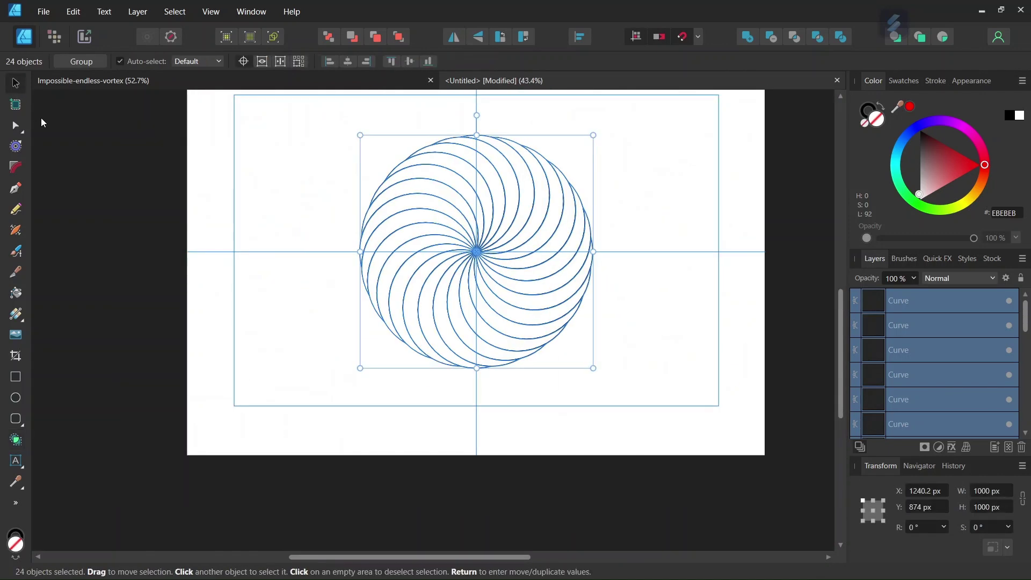
pyautogui.scroll(1, 552, 265)
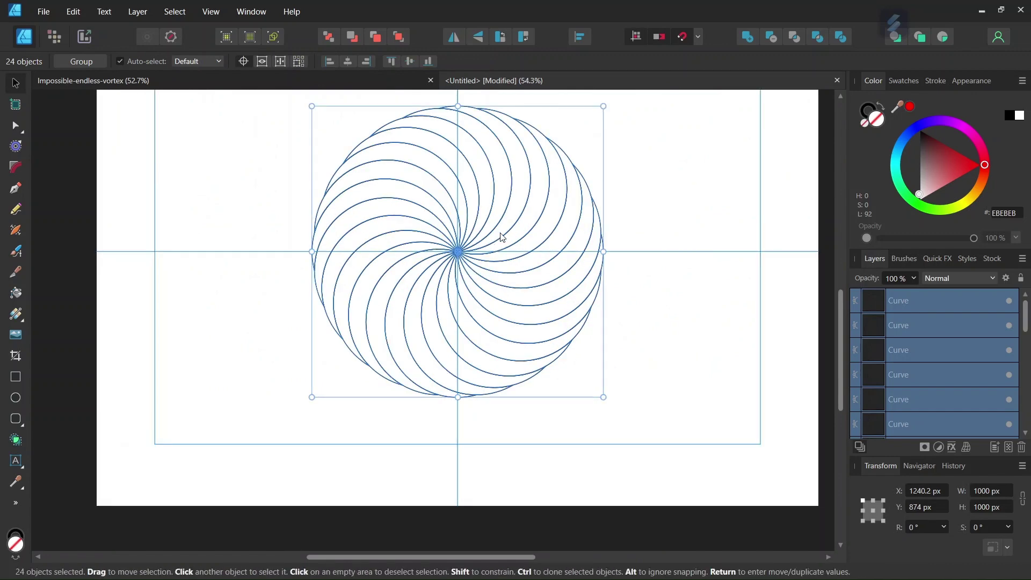
pyautogui.scroll(1, 500, 237)
pyautogui.click(245, 171)
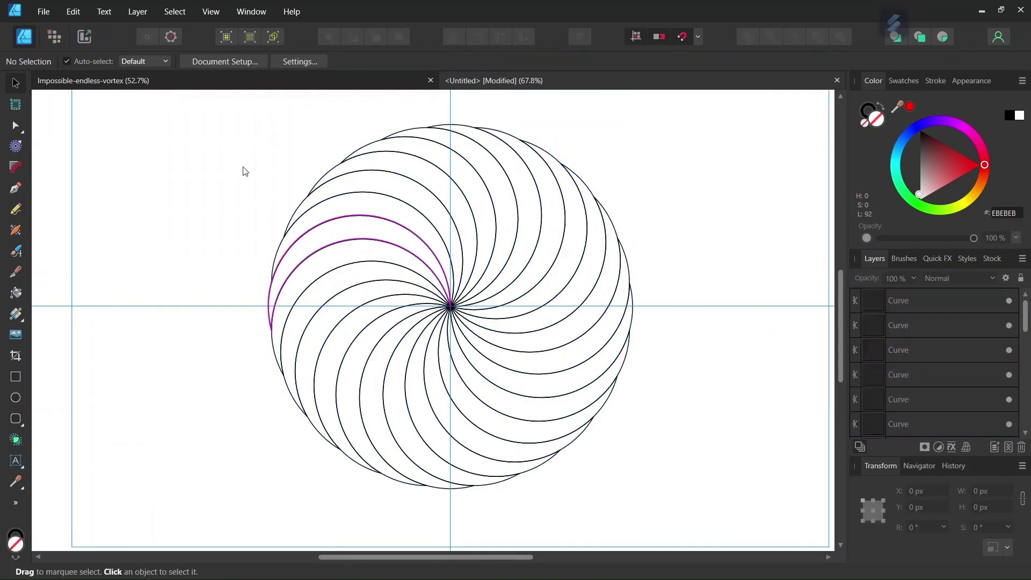
pyautogui.click(363, 152)
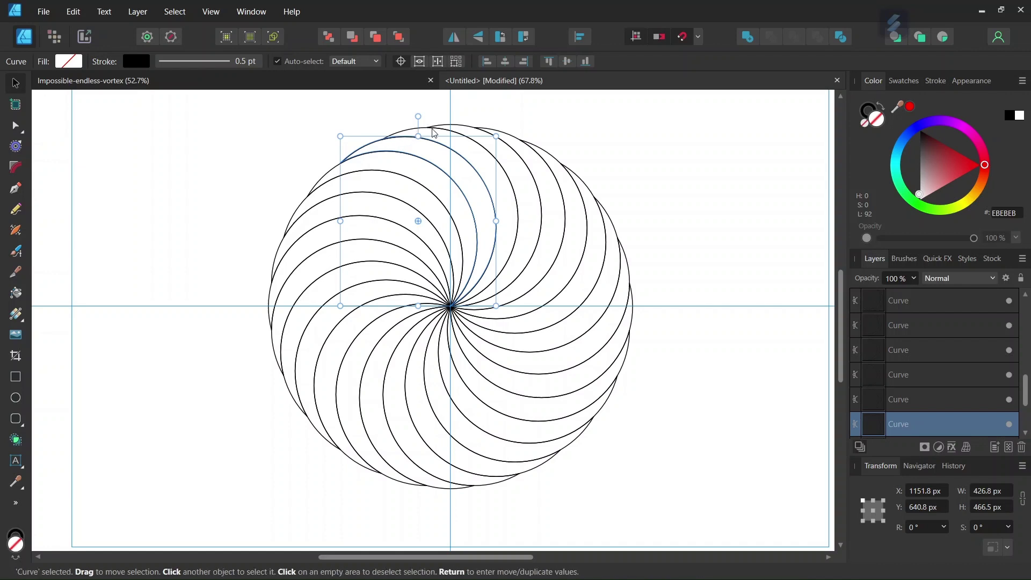
pyautogui.keyDown('shift'); pyautogui.click(470, 130); pyautogui.keyUp('shift')
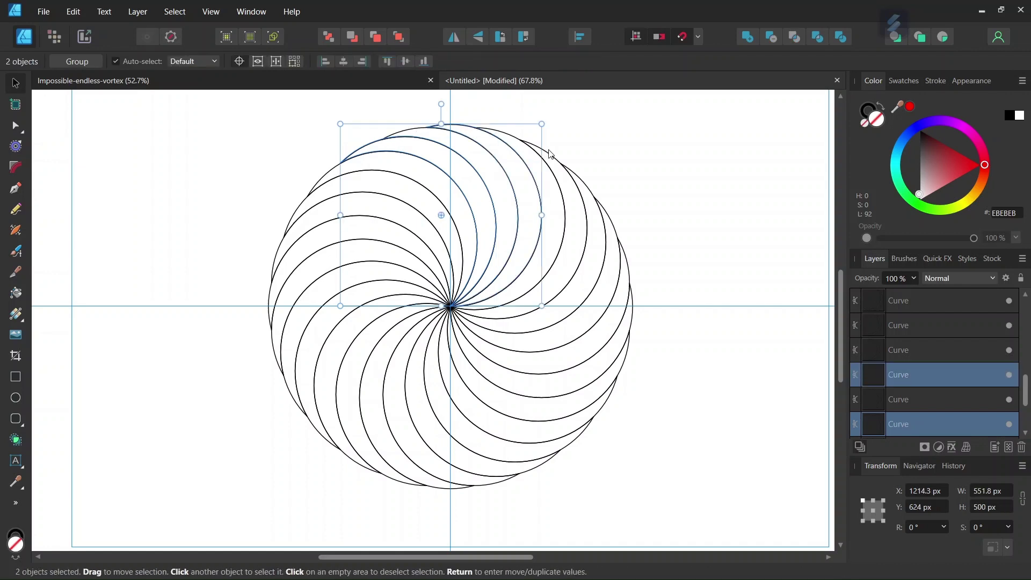
pyautogui.keyDown('shift'); pyautogui.click(556, 161); pyautogui.keyUp('shift')
pyautogui.keyDown('shift'); pyautogui.click(603, 209); pyautogui.keyUp('shift')
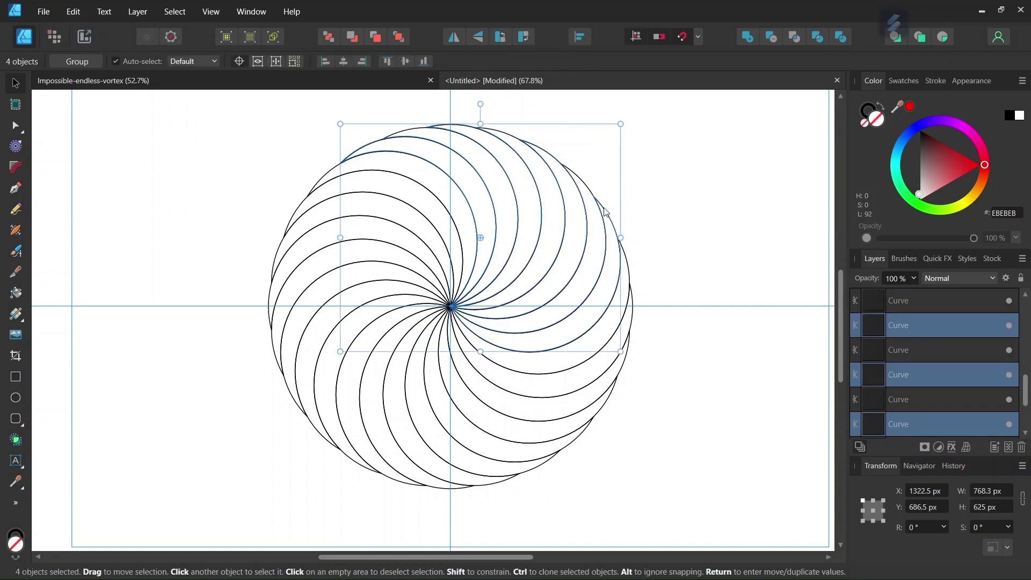
pyautogui.keyDown('shift'); pyautogui.click(633, 307); pyautogui.keyUp('shift')
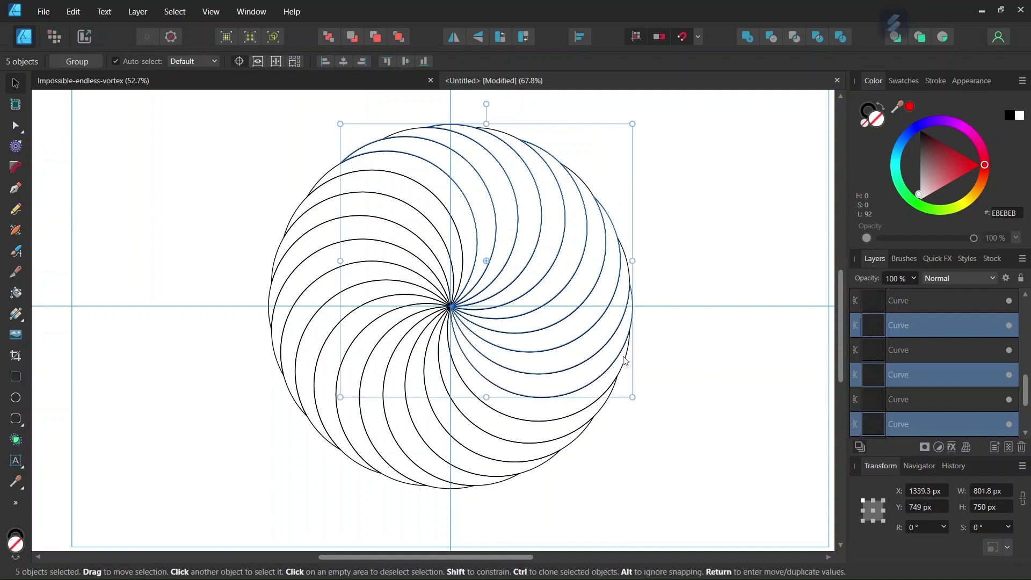
pyautogui.keyDown('shift'); pyautogui.click(602, 416); pyautogui.keyUp('shift')
pyautogui.moveTo(928, 154); pyautogui.dragTo(913, 132)
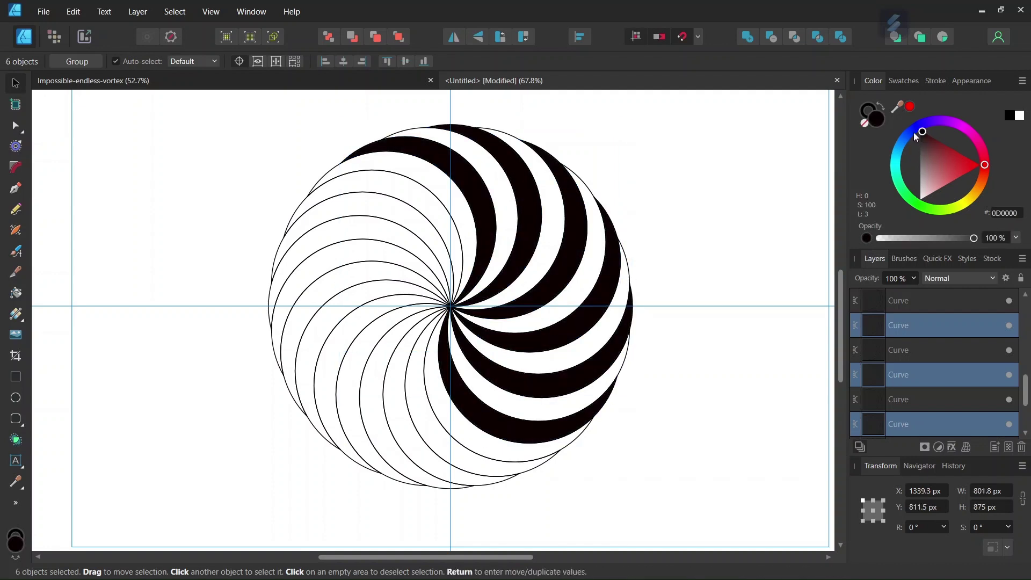
# - Fill six alternate arms on the lower and left side with near-black
pyautogui.click(538, 472)
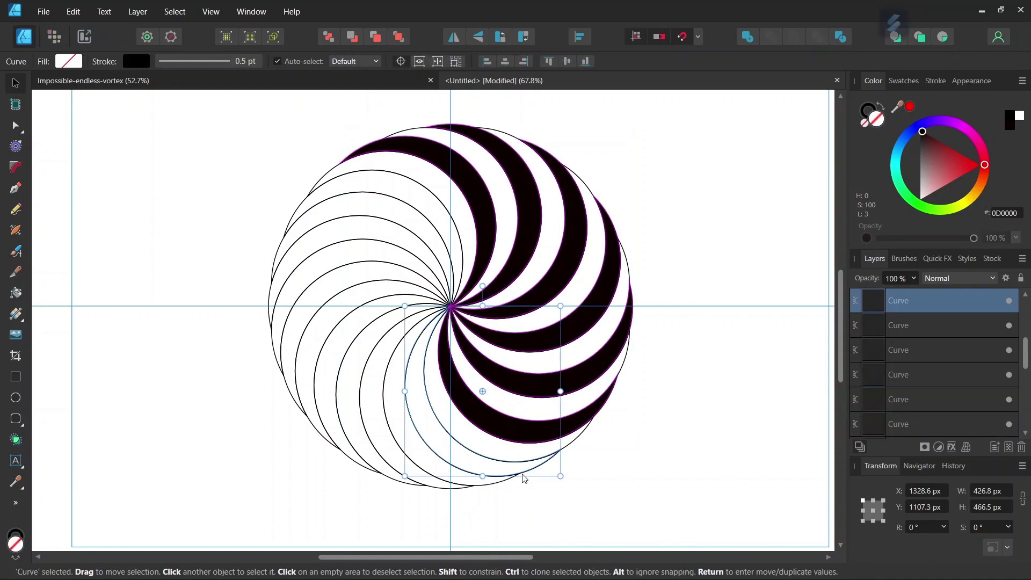
pyautogui.keyDown('shift'); pyautogui.click(438, 493); pyautogui.keyUp('shift')
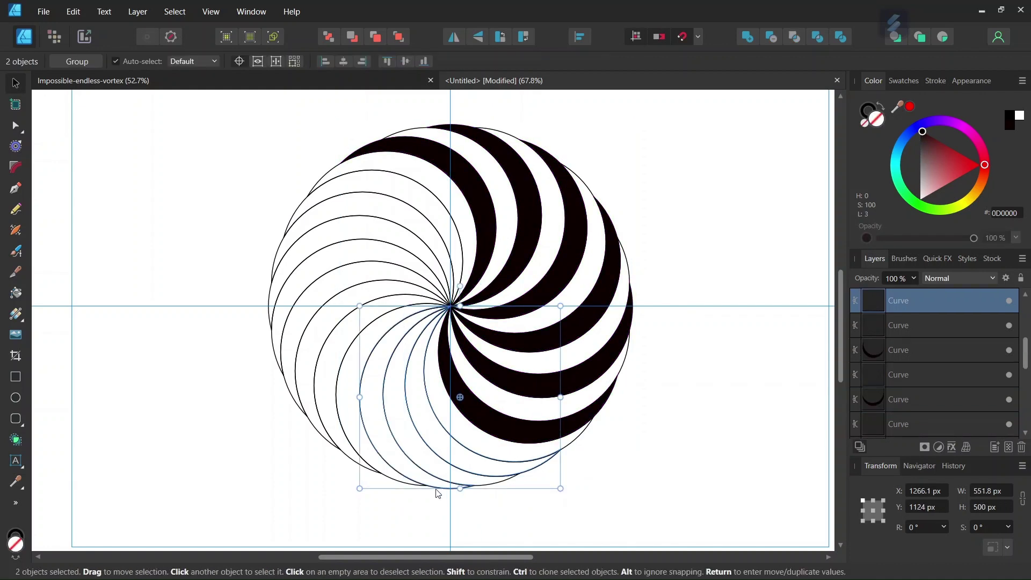
pyautogui.keyDown('shift'); pyautogui.click(315, 427); pyautogui.keyUp('shift')
pyautogui.keyDown('shift'); pyautogui.click(274, 343); pyautogui.keyUp('shift')
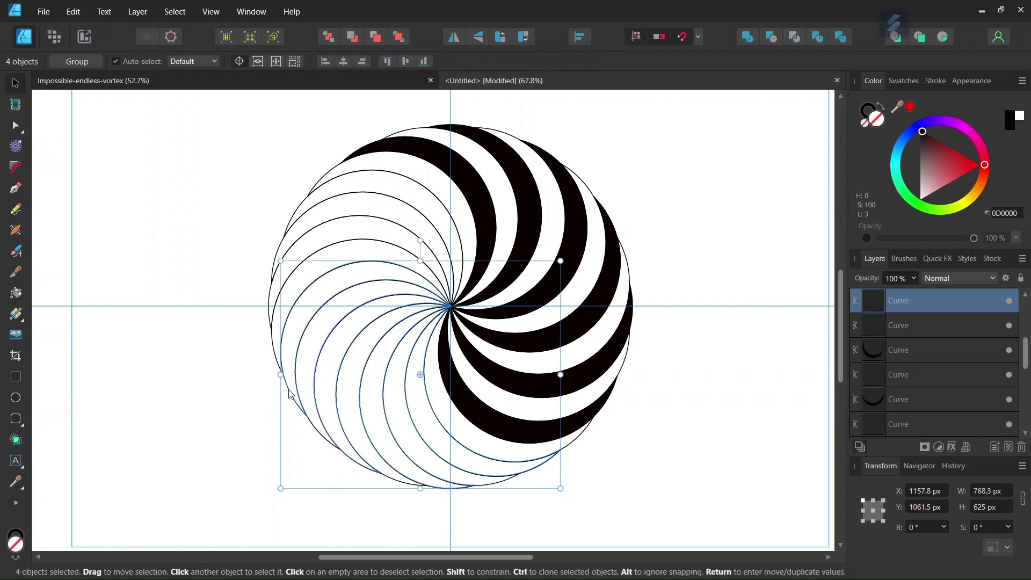
pyautogui.keyDown('shift'); pyautogui.click(271, 306); pyautogui.keyUp('shift')
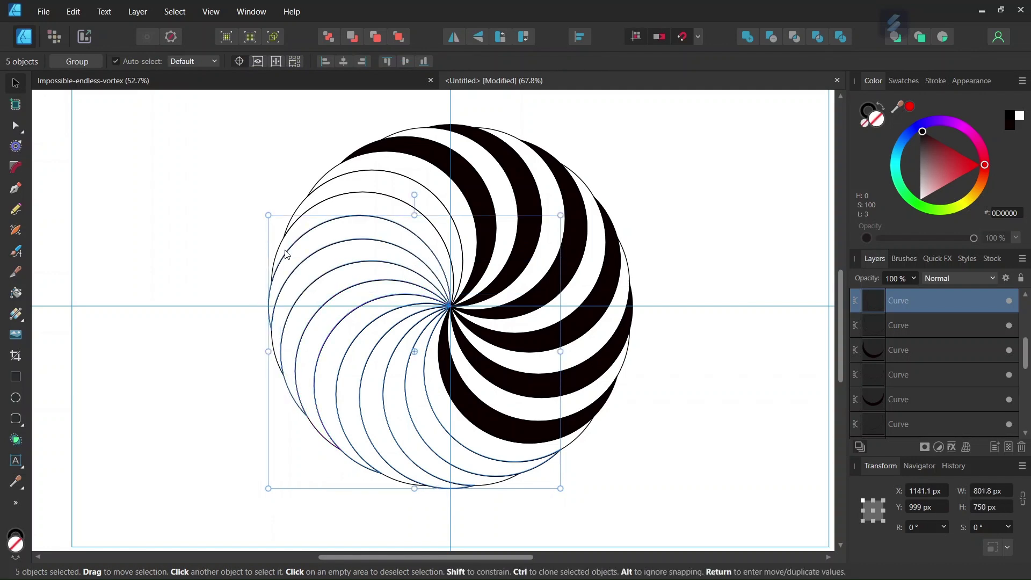
pyautogui.keyDown('shift'); pyautogui.click(289, 223); pyautogui.keyUp('shift')
pyautogui.click(929, 150)
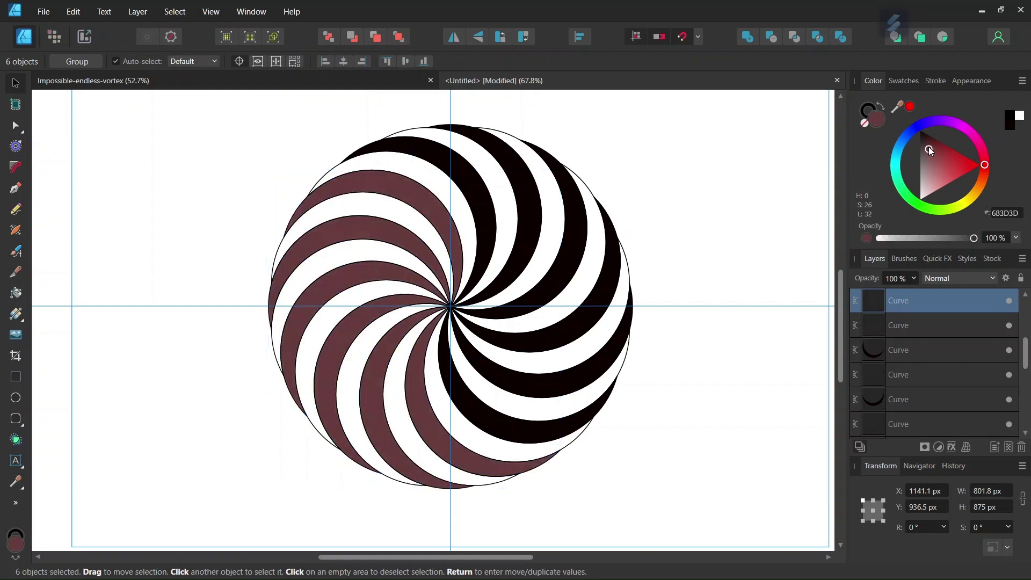
pyautogui.moveTo(929, 149); pyautogui.dragTo(920, 108)
# - Select the unfilled alternate stripes on the top, right and bottom of the spiral
pyautogui.click(696, 184)
pyautogui.scroll(-1, 688, 188)
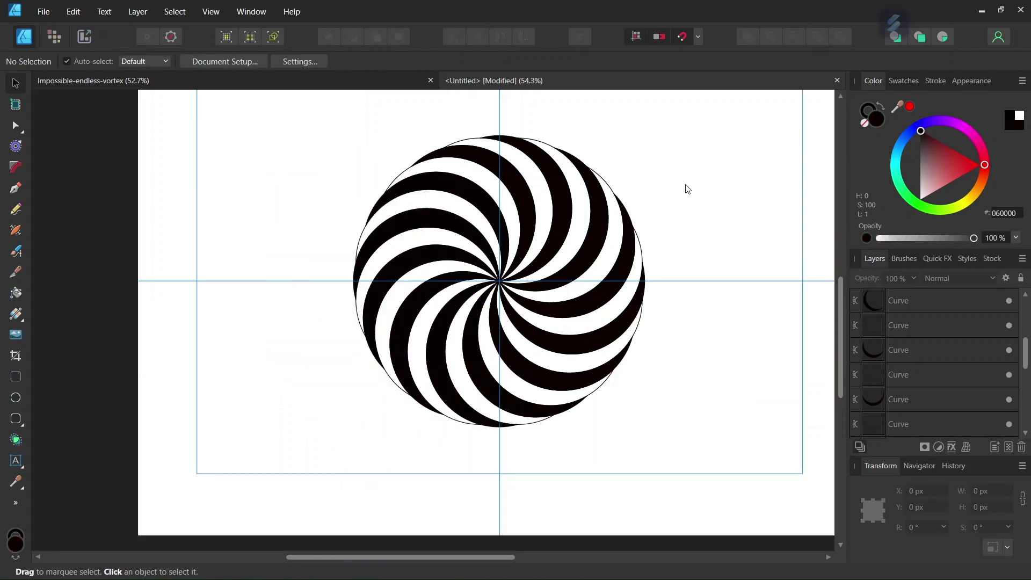
pyautogui.scroll(1, 689, 187)
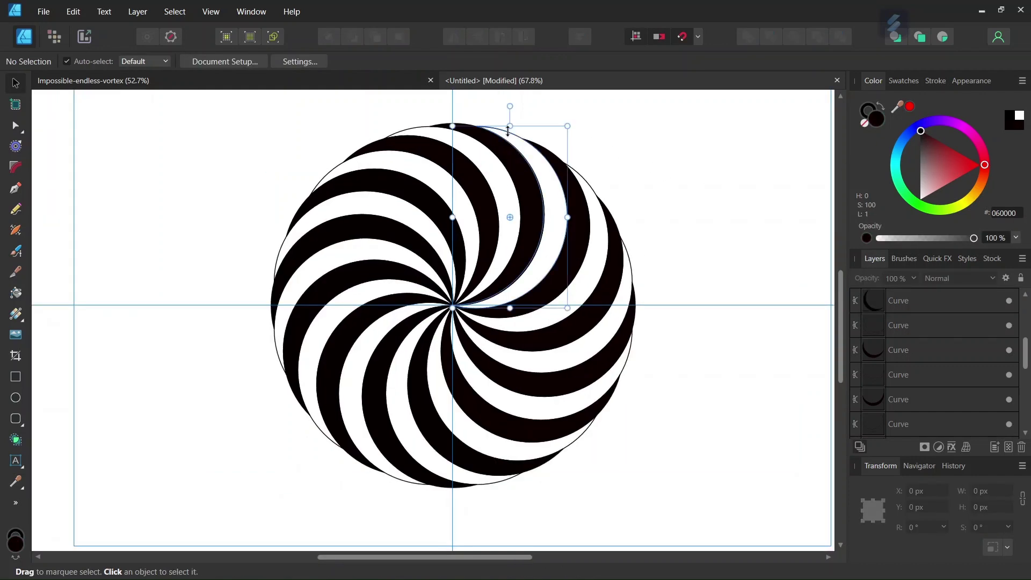
pyautogui.scroll(1, 514, 135)
pyautogui.click(513, 140)
pyautogui.keyDown('shift'); pyautogui.click(639, 285); pyautogui.keyUp('shift')
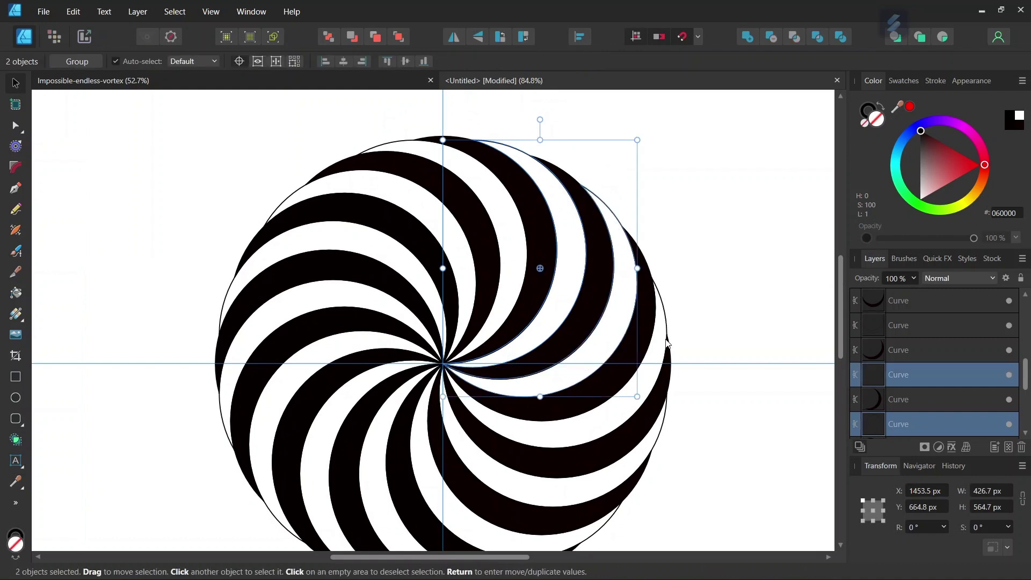
pyautogui.keyDown('shift'); pyautogui.click(664, 313); pyautogui.keyUp('shift')
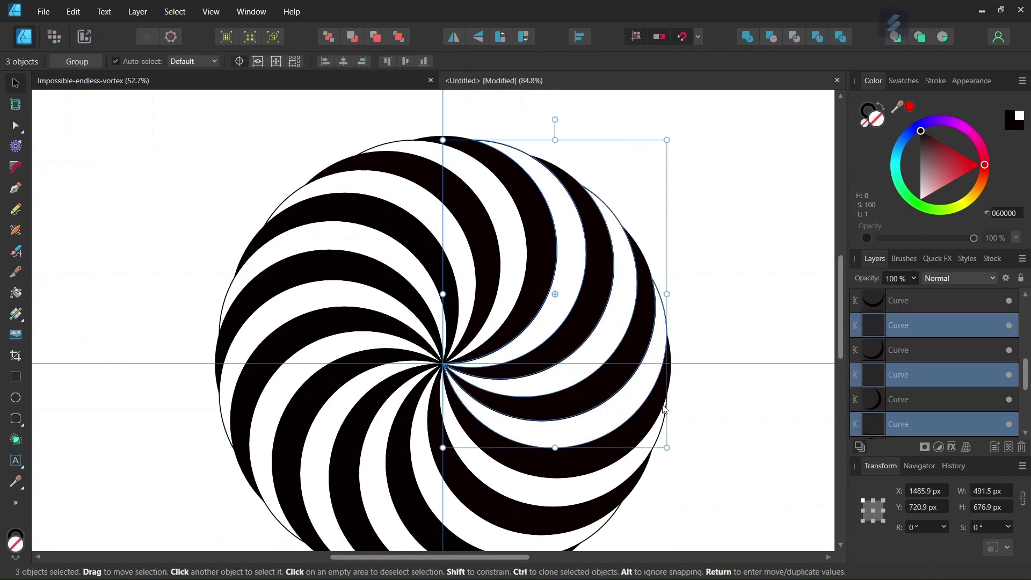
pyautogui.keyDown('shift'); pyautogui.click(660, 433); pyautogui.keyUp('shift')
pyautogui.scroll(-2, 639, 446)
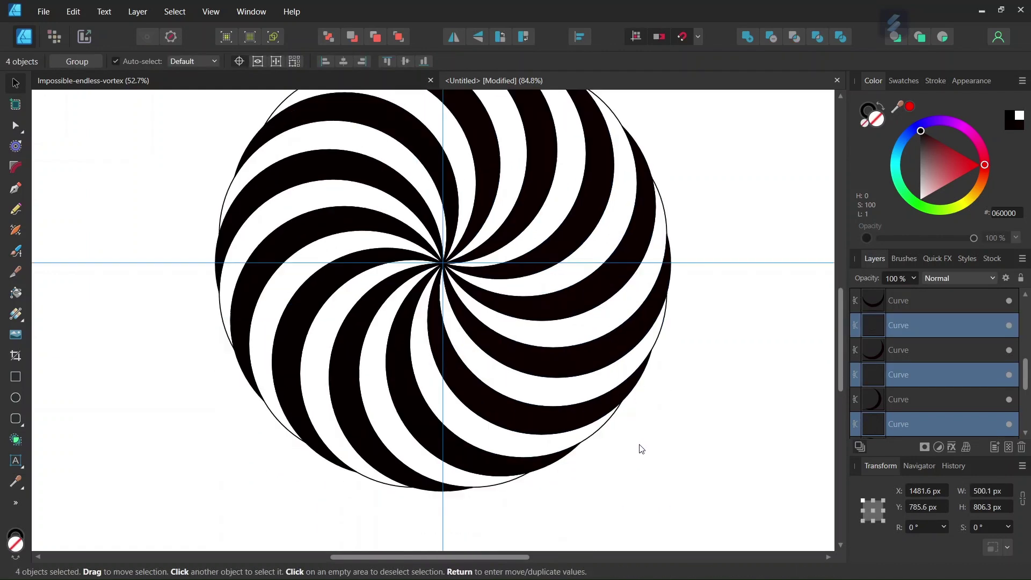
pyautogui.keyDown('shift'); pyautogui.click(601, 429); pyautogui.keyUp('shift')
pyautogui.keyDown('shift'); pyautogui.click(493, 487); pyautogui.keyUp('shift')
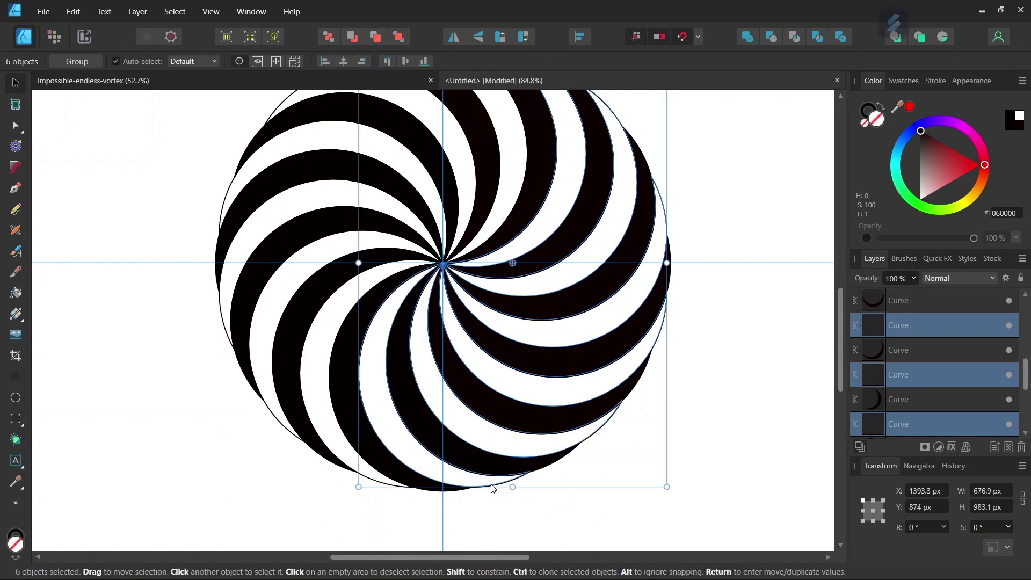
# - Add the left and top unfilled stripes and fill all 12 with white (FFFFFF)
pyautogui.keyDown('shift'); pyautogui.click(329, 462); pyautogui.keyUp('shift')
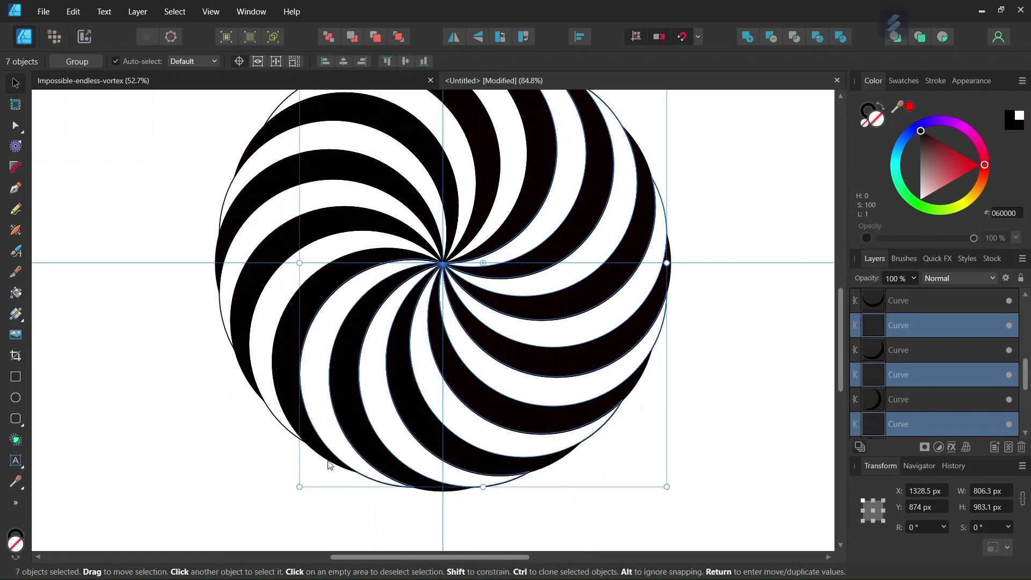
pyautogui.keyDown('shift'); pyautogui.click(275, 414); pyautogui.keyUp('shift')
pyautogui.keyDown('shift'); pyautogui.click(221, 307); pyautogui.keyUp('shift')
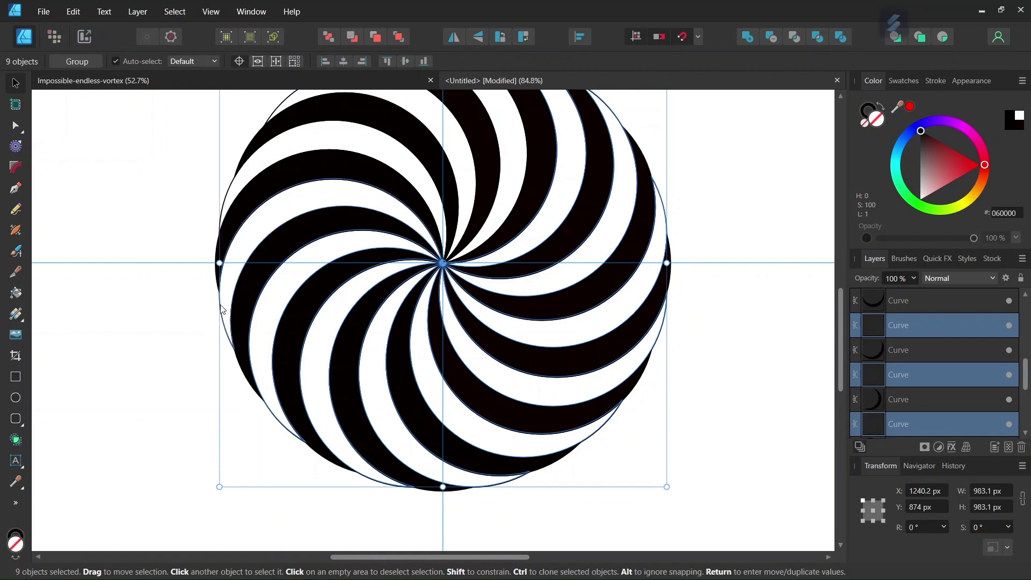
pyautogui.keyDown('shift'); pyautogui.click(228, 192); pyautogui.keyUp('shift')
pyautogui.scroll(3, 252, 209)
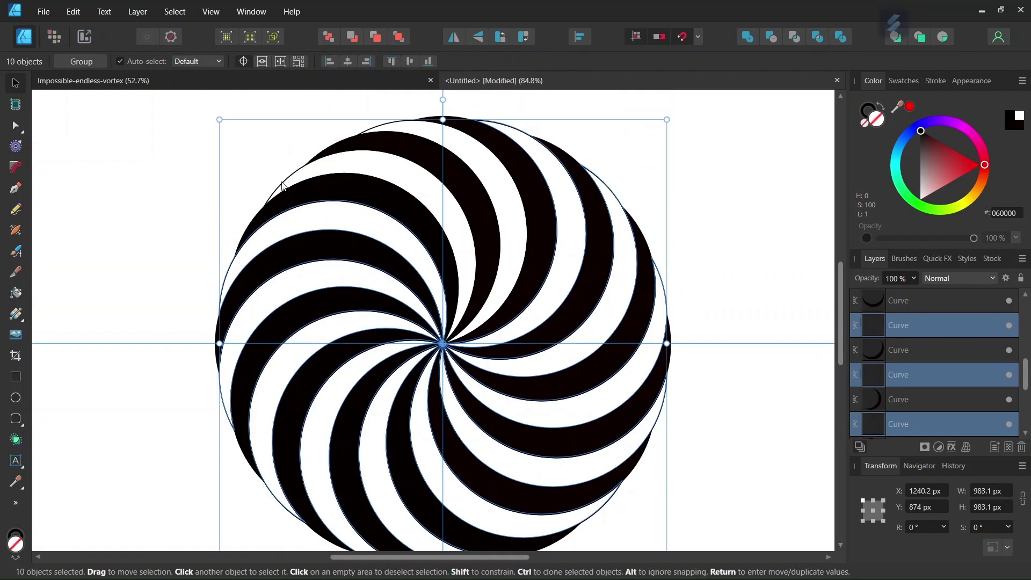
pyautogui.keyDown('shift'); pyautogui.click(354, 153); pyautogui.keyUp('shift')
pyautogui.keyDown('shift'); pyautogui.click(390, 126); pyautogui.keyUp('shift')
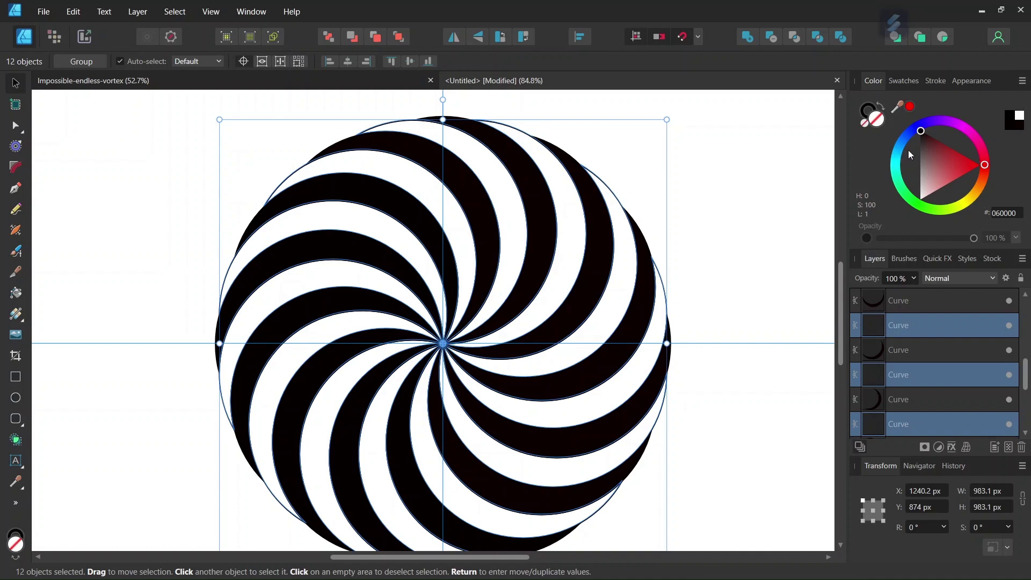
pyautogui.moveTo(910, 137); pyautogui.dragTo(912, 223)
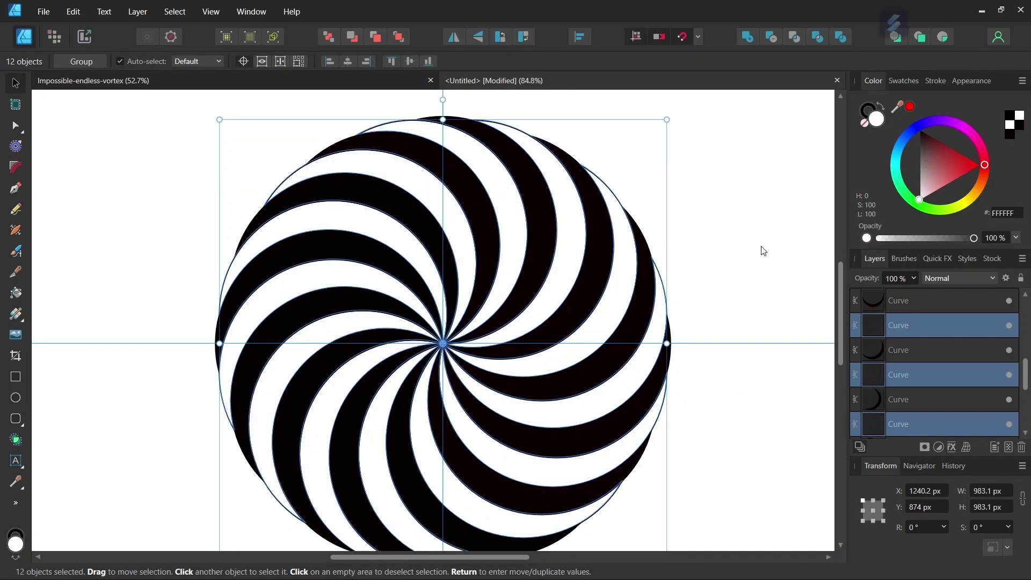
pyautogui.click(763, 251)
pyautogui.scroll(-3, 763, 251)
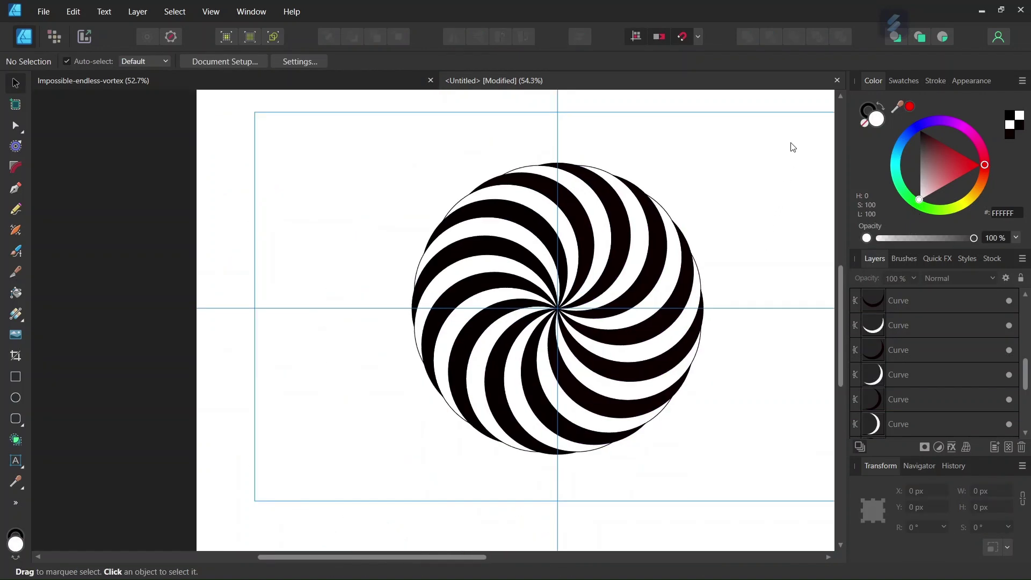
# - Group all 24 stripes and shift the group 250 px left to X 990.2 px
pyautogui.moveTo(793, 147); pyautogui.dragTo(320, 503)
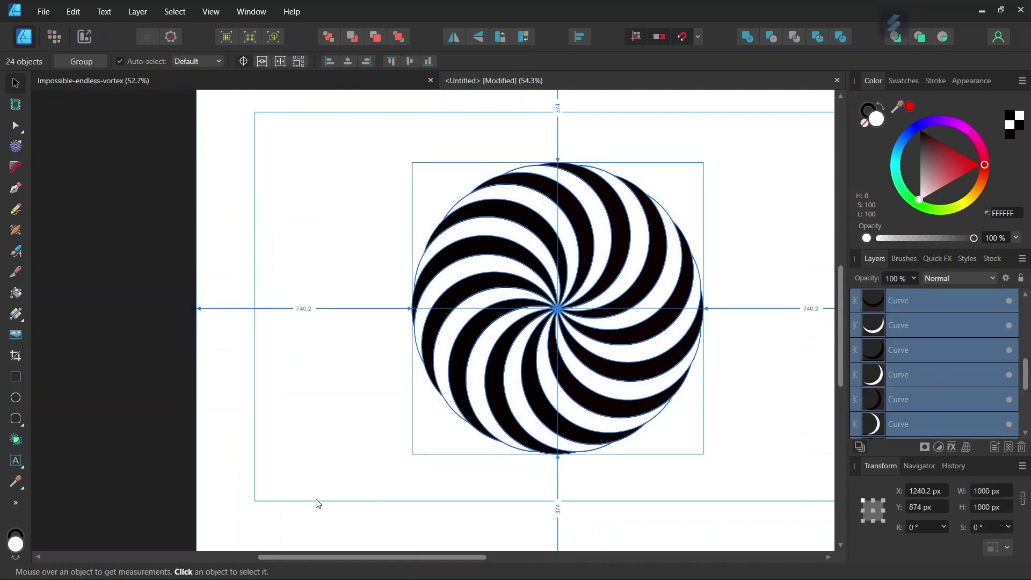
pyautogui.hotkey('ctrl', 'g')
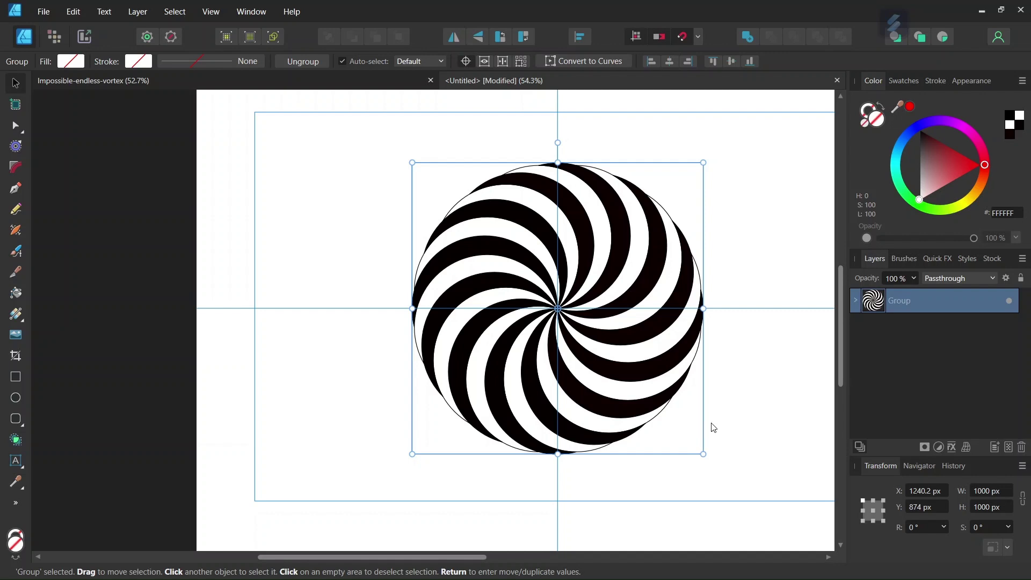
pyautogui.click(941, 492)
pyautogui.write('-250')
pyautogui.press('Return')
pyautogui.click(695, 367)
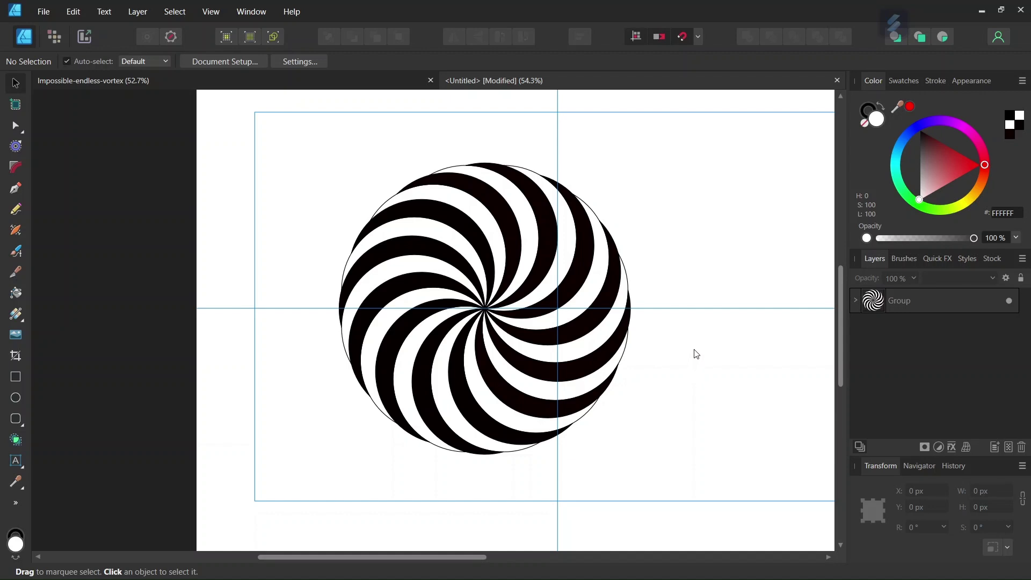
# - Duplicate the spiral group, flip the copy horizontally, and stack it beneath the original
pyautogui.click(905, 308)
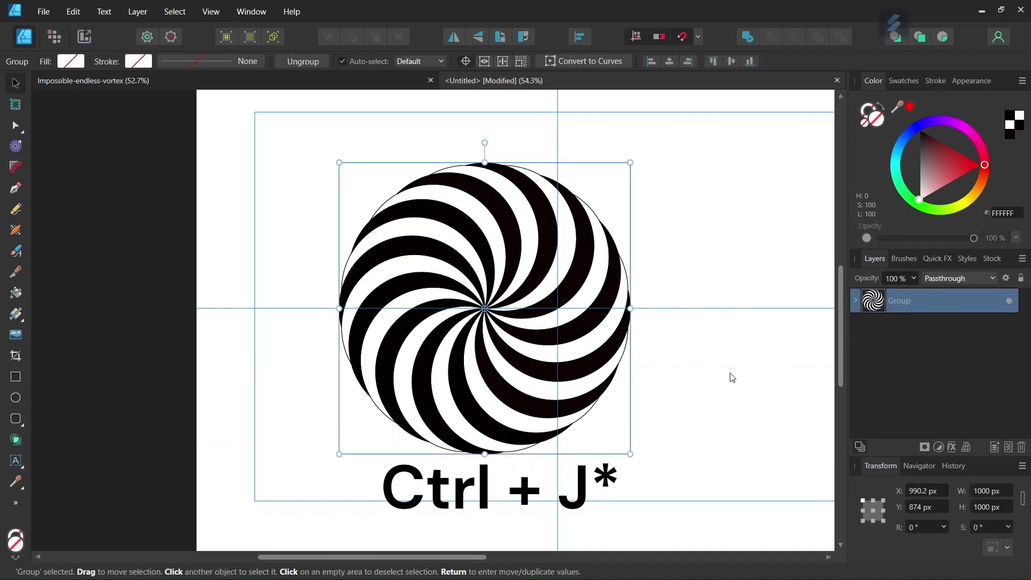
pyautogui.hotkey('ctrl', 'j')
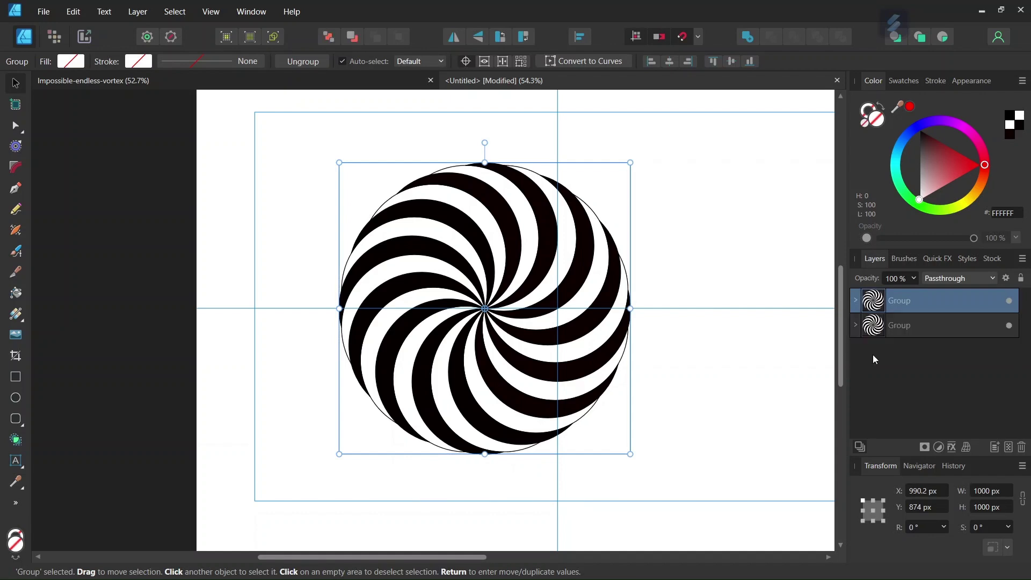
pyautogui.click(453, 36)
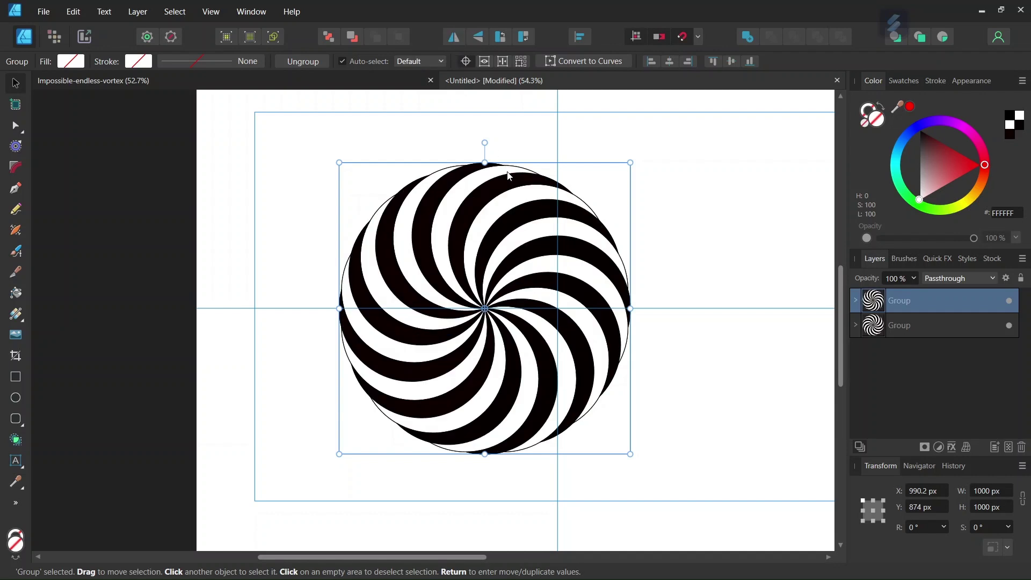
pyautogui.moveTo(918, 305); pyautogui.dragTo(921, 333)
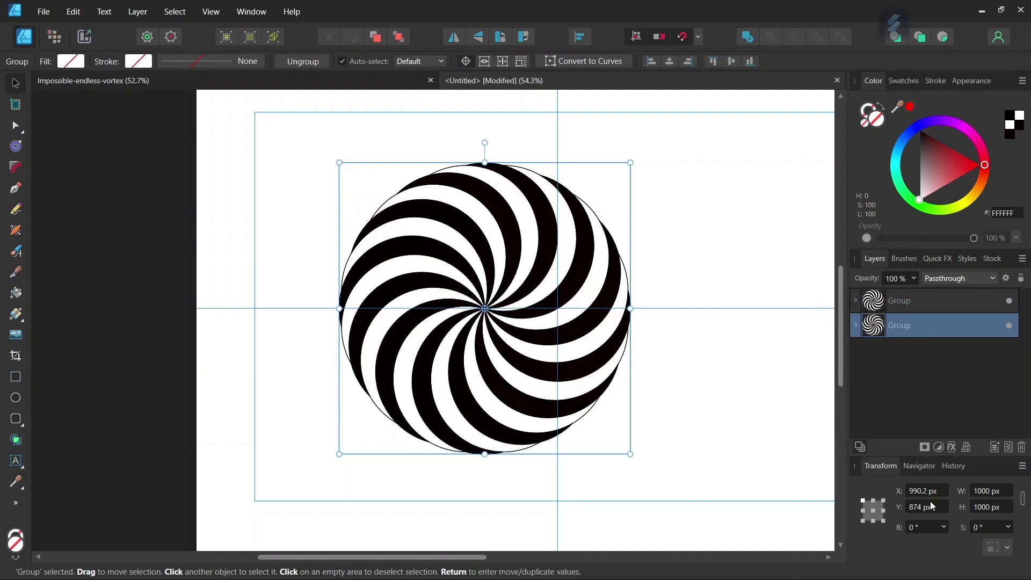
# - Move the mirrored copy 500 px right to X 1490.2 px so both spirals interlock
pyautogui.click(939, 490)
pyautogui.click(939, 489)
pyautogui.write('+500')
pyautogui.press('Return')
pyautogui.scroll(-2, 770, 446)
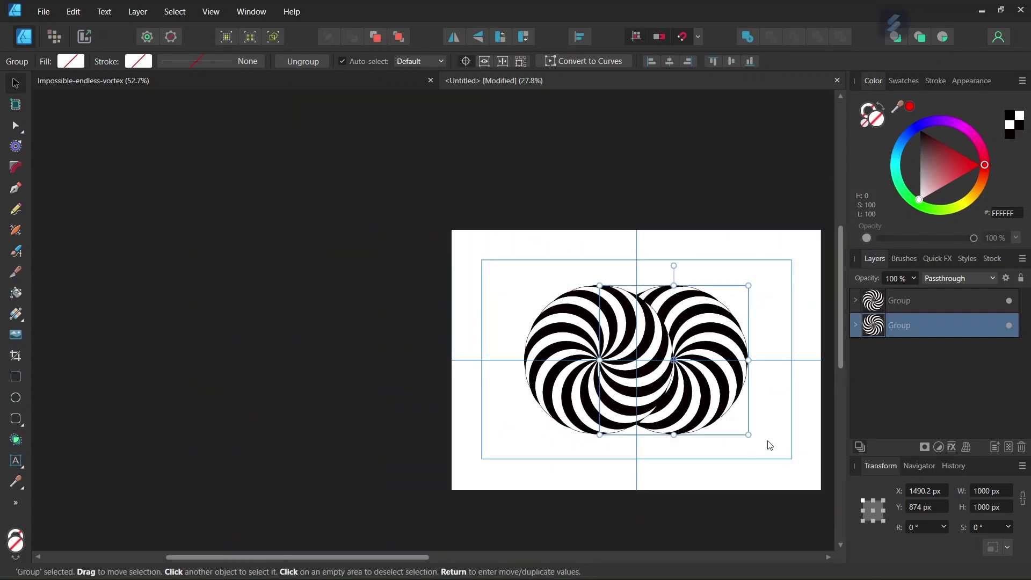
pyautogui.click(787, 430)
pyautogui.scroll(2, 791, 404)
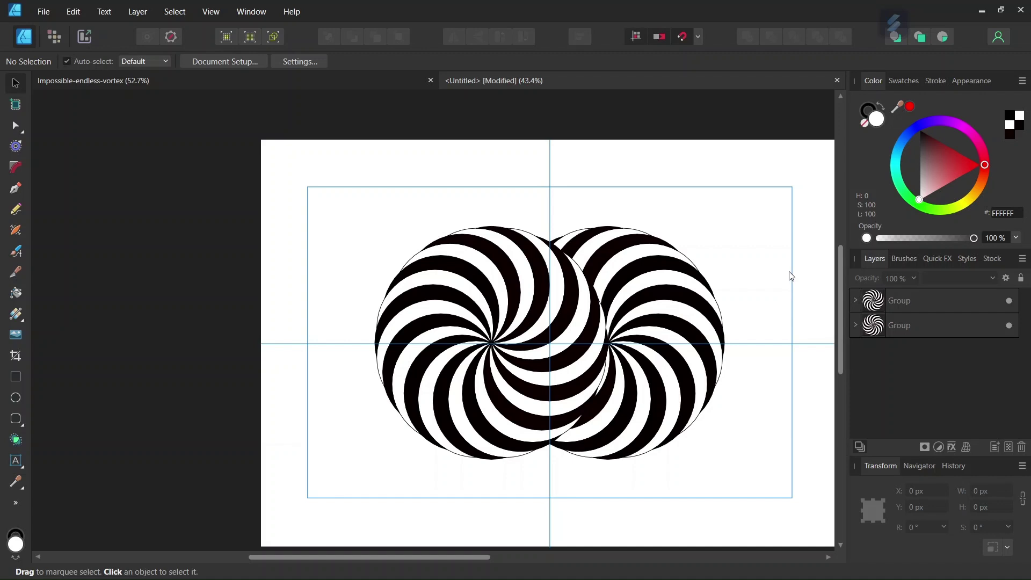
pyautogui.scroll(4, 693, 349)
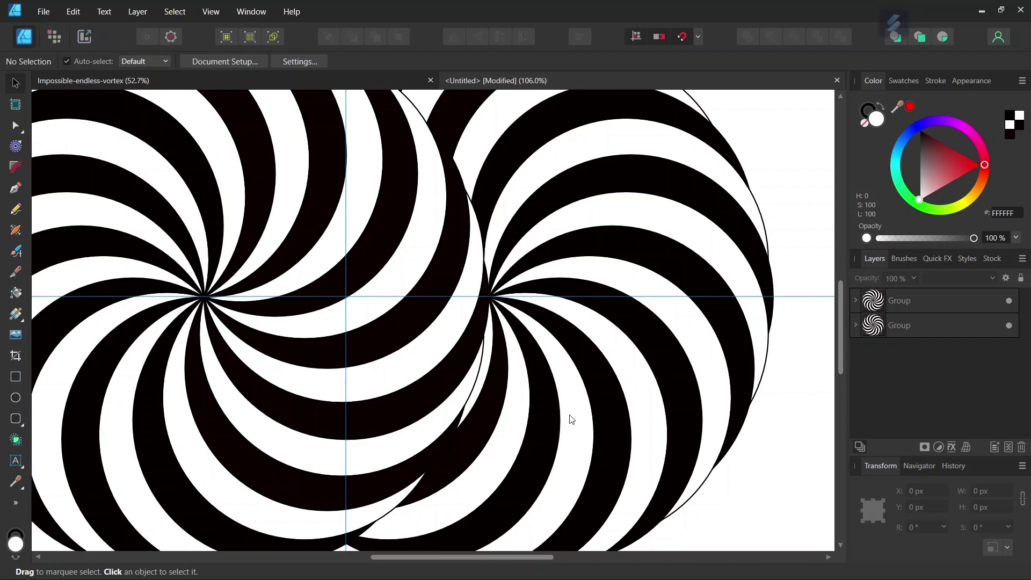
# - Rotate the left spiral group by about -7.5°
pyautogui.click(572, 419)
pyautogui.scroll(1, 525, 391)
pyautogui.scroll(-3, 514, 377)
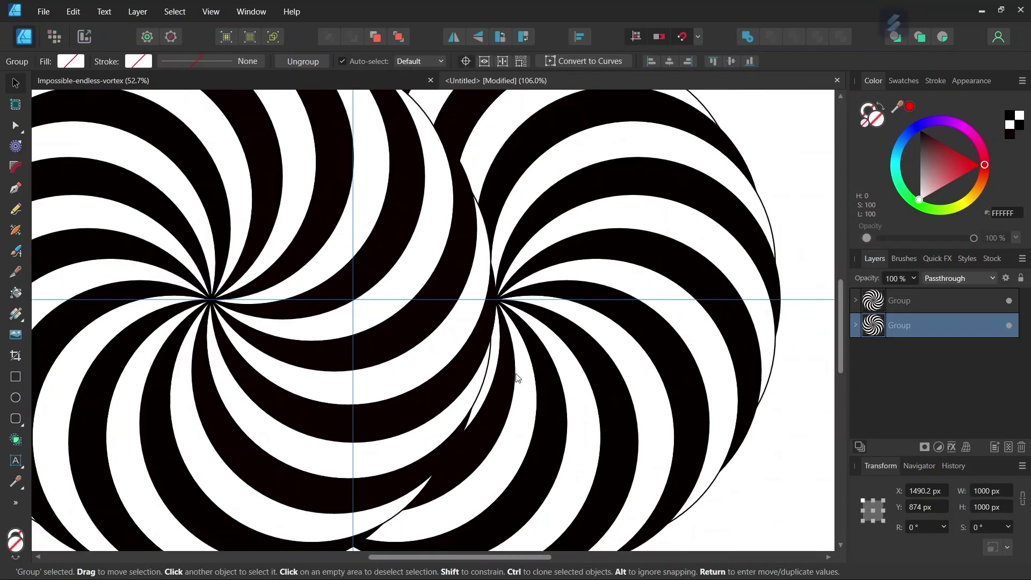
pyautogui.click(193, 318)
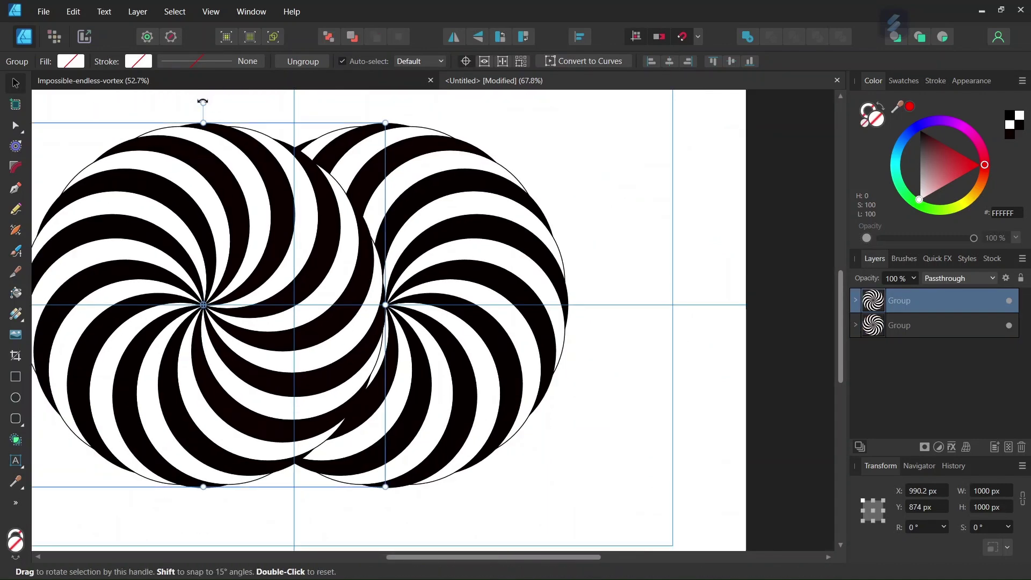
pyautogui.moveTo(203, 101); pyautogui.dragTo(229, 107)
# - Tilt the right spiral group by 0.5° so R reads 0.5°
pyautogui.keyDown('ctrl'); pyautogui.scroll(3, 351, 349); pyautogui.keyUp('ctrl')
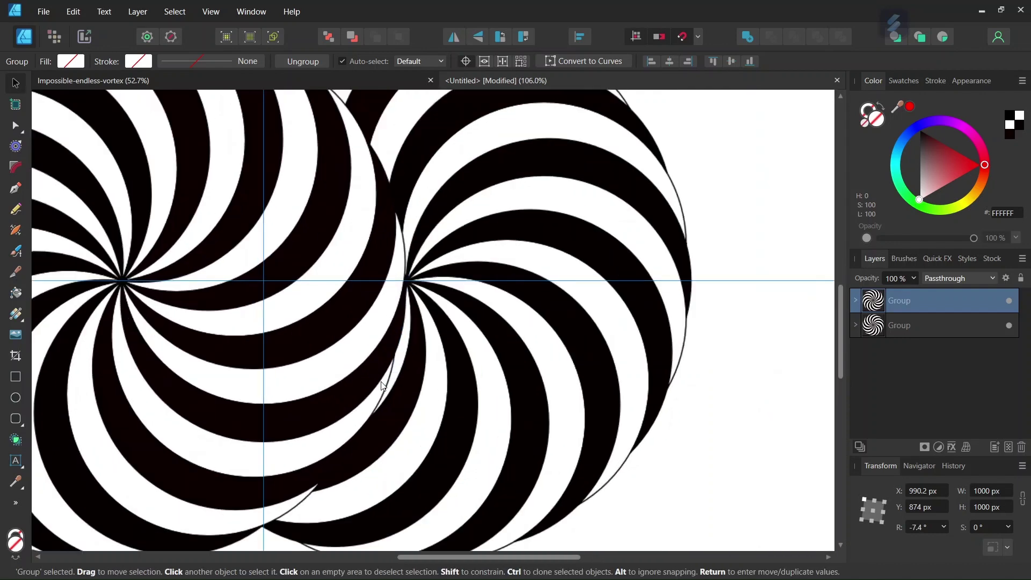
pyautogui.click(450, 424)
pyautogui.scroll(3, 408, 426)
pyautogui.click(293, 362)
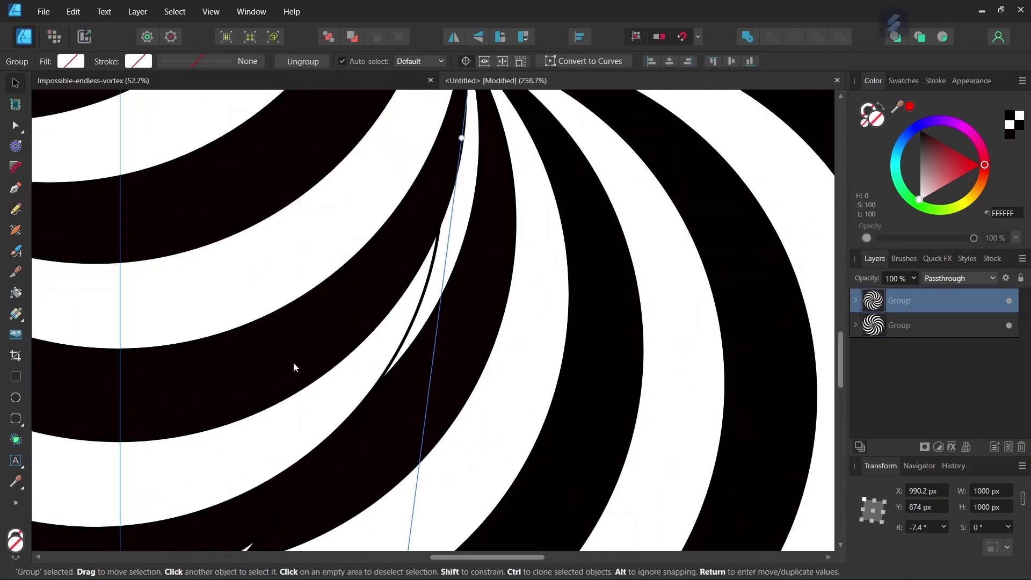
pyautogui.scroll(-2, 293, 362)
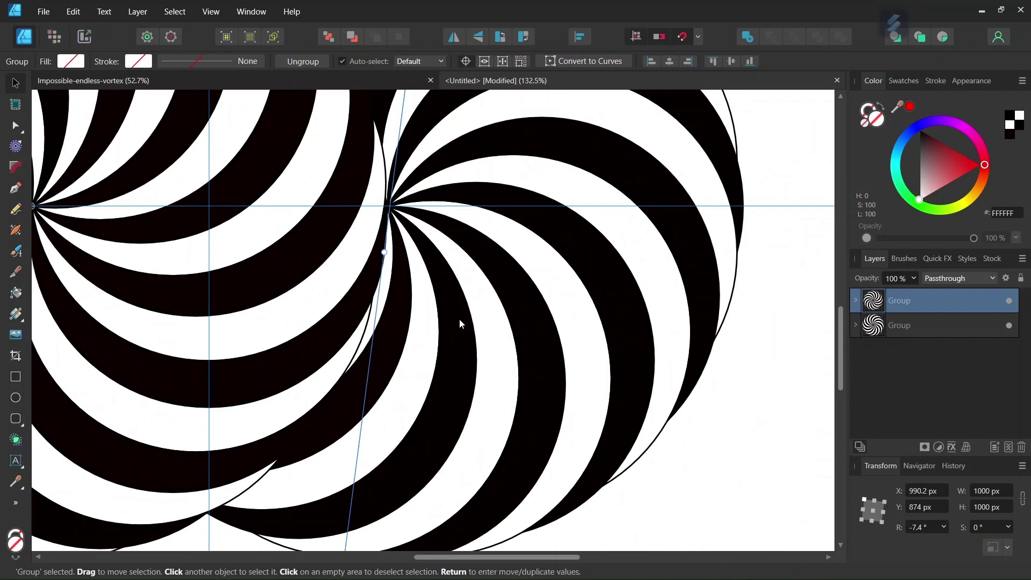
pyautogui.scroll(-3, 459, 318)
pyautogui.click(455, 159)
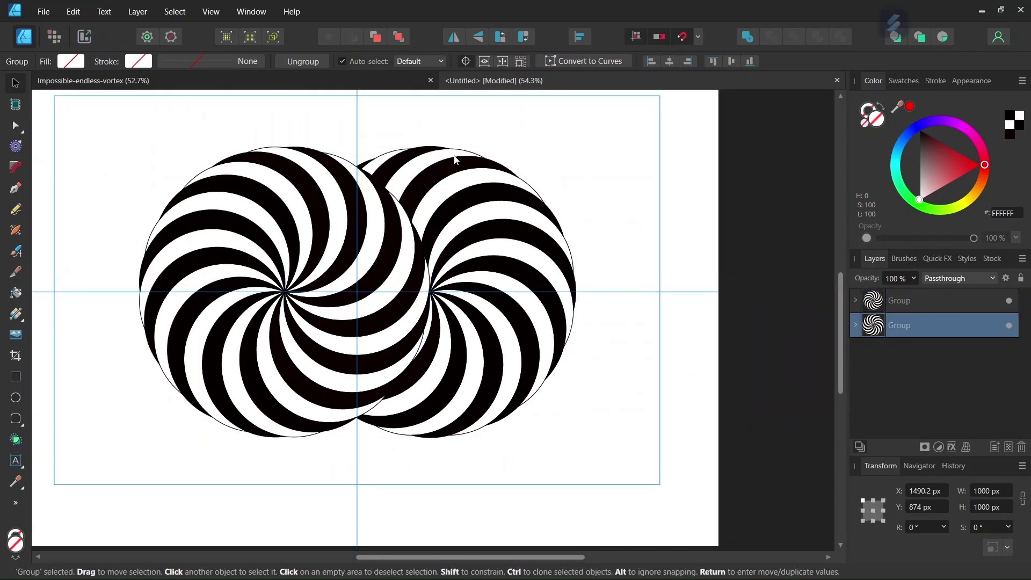
pyautogui.moveTo(429, 126); pyautogui.dragTo(431, 125)
pyautogui.scroll(3, 458, 248)
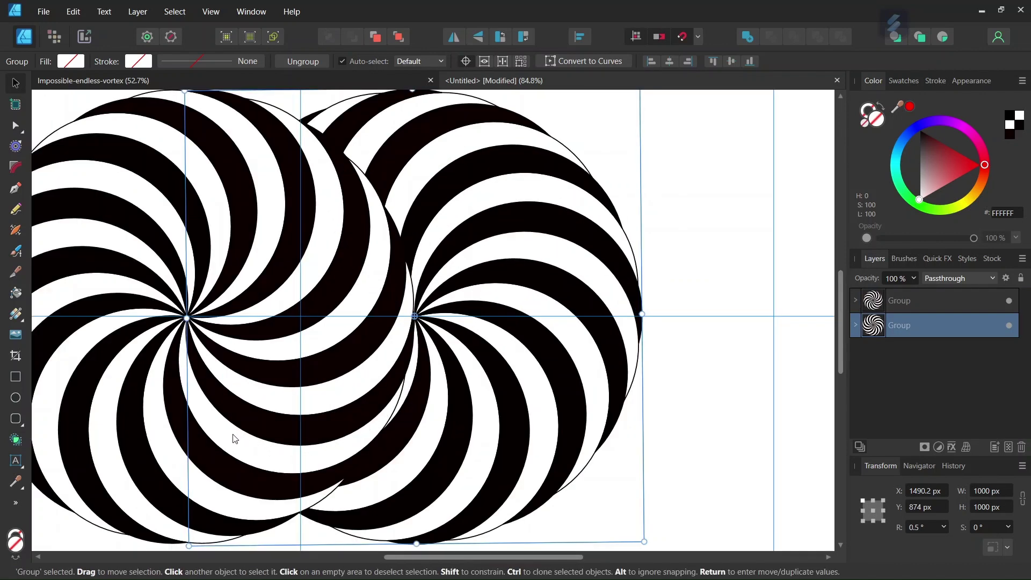
pyautogui.scroll(-3, 344, 439)
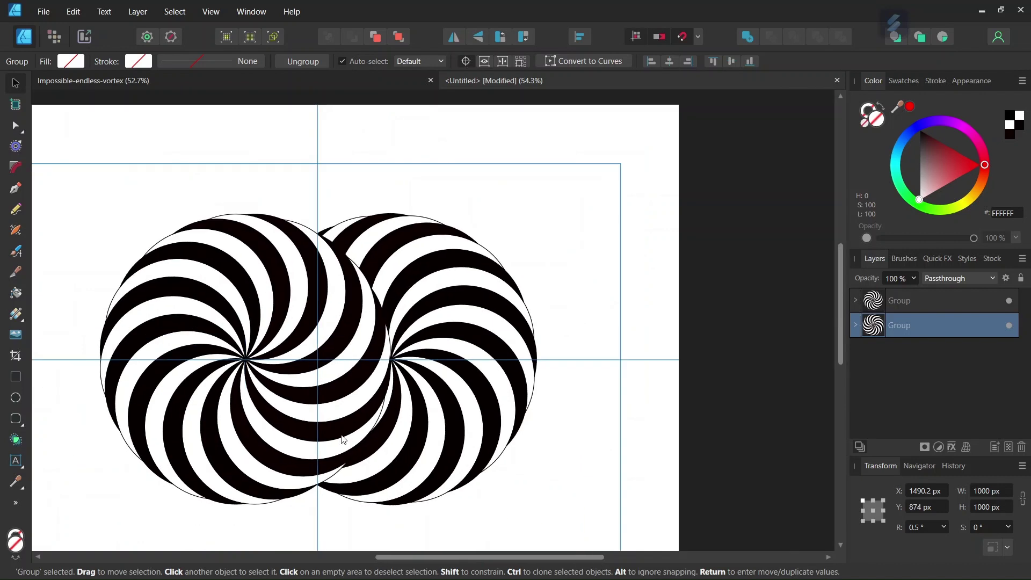
pyautogui.scroll(-1, 226, 429)
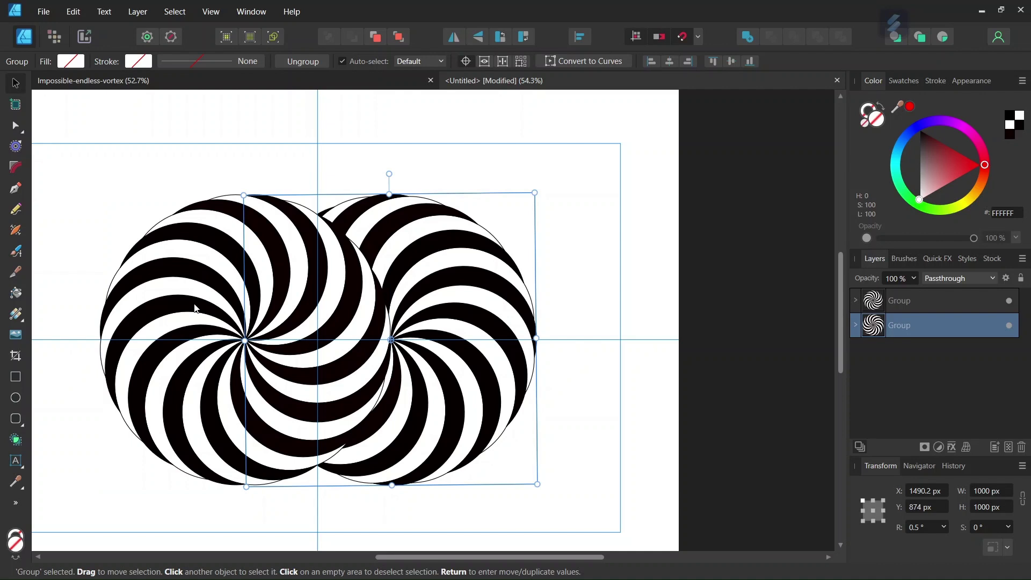
# - Hide the left spiral group in the Layers panel, leaving the right spiral selected
pyautogui.click(197, 324)
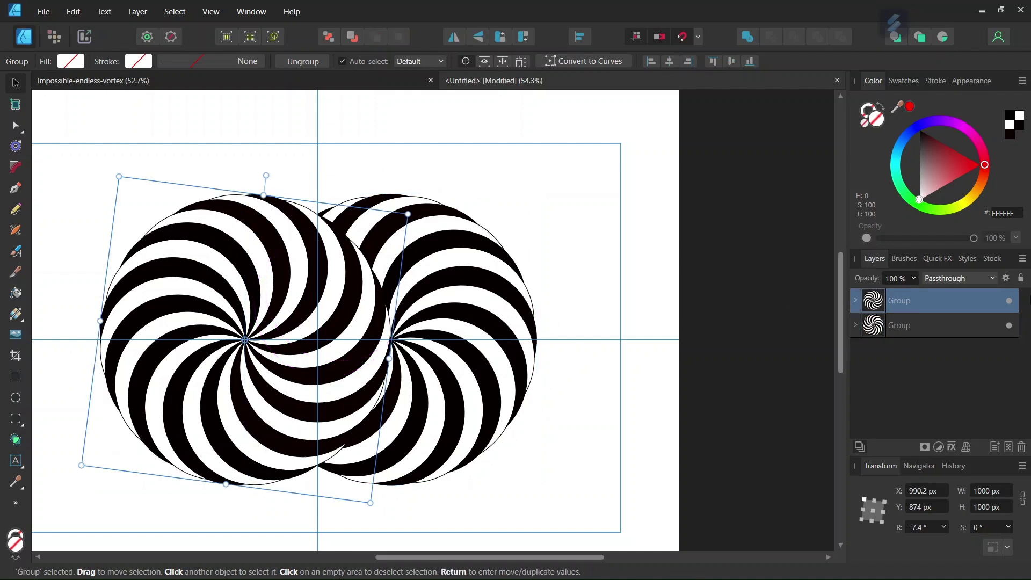
pyautogui.click(1009, 304)
pyautogui.click(462, 394)
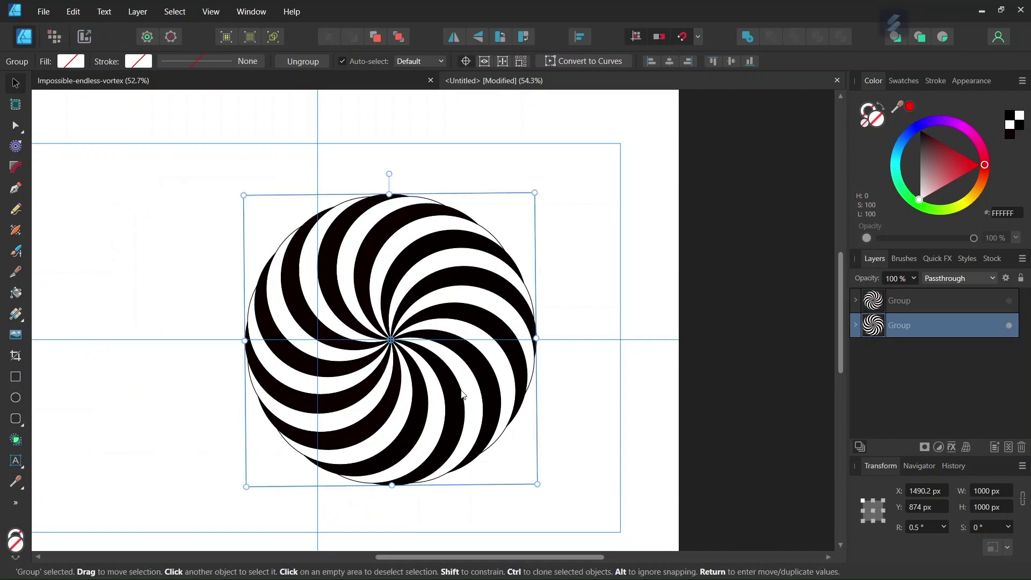
# - Select four adjacent crescent branches on the right spiral's lower-left
pyautogui.scroll(3, 218, 409)
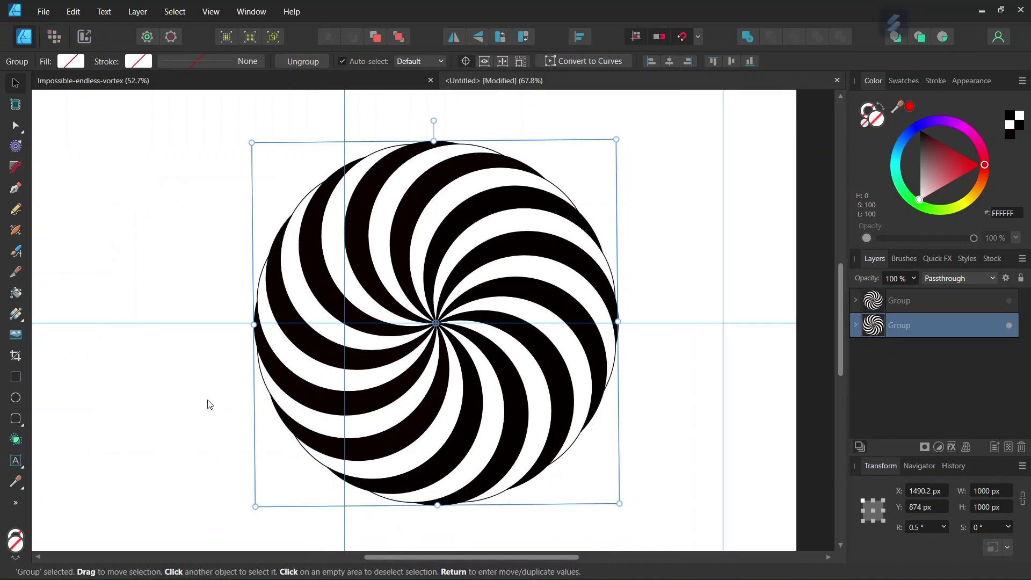
pyautogui.doubleClick(307, 411)
pyautogui.scroll(1, 342, 515)
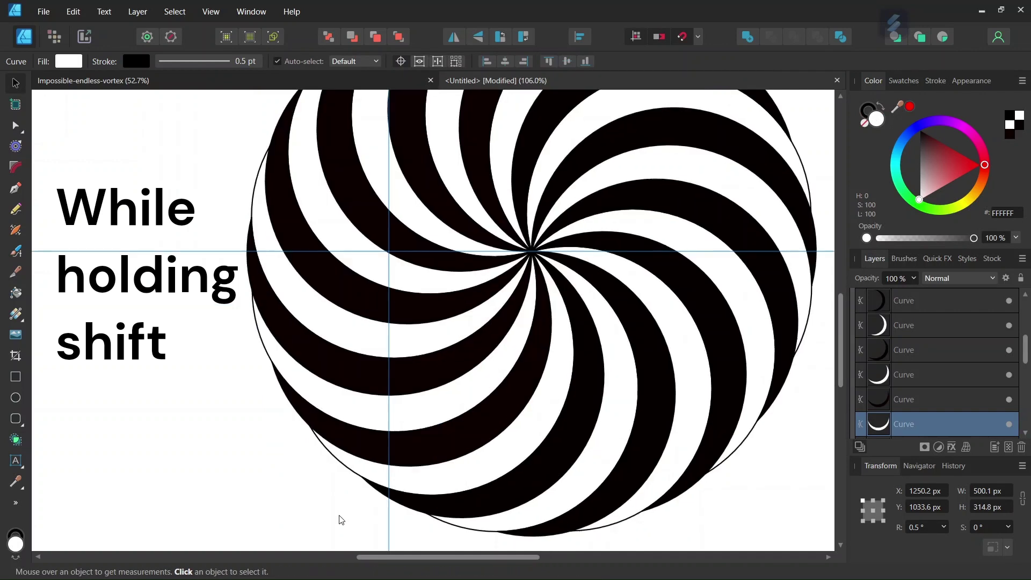
pyautogui.keyDown('shift'); pyautogui.click(360, 445); pyautogui.keyUp('shift')
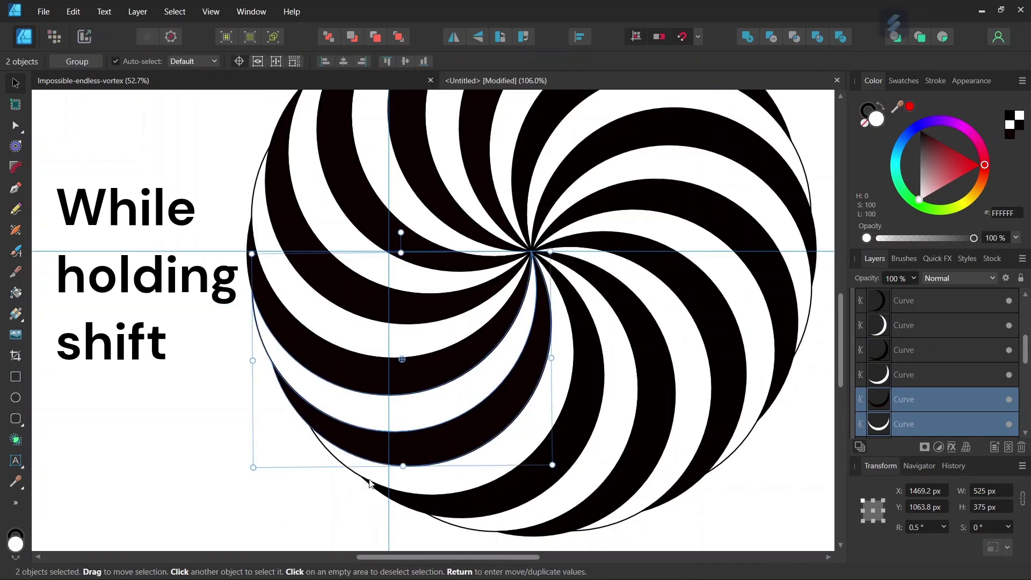
pyautogui.keyDown('shift'); pyautogui.click(370, 480); pyautogui.keyUp('shift')
pyautogui.keyDown('shift'); pyautogui.click(414, 505); pyautogui.keyUp('shift')
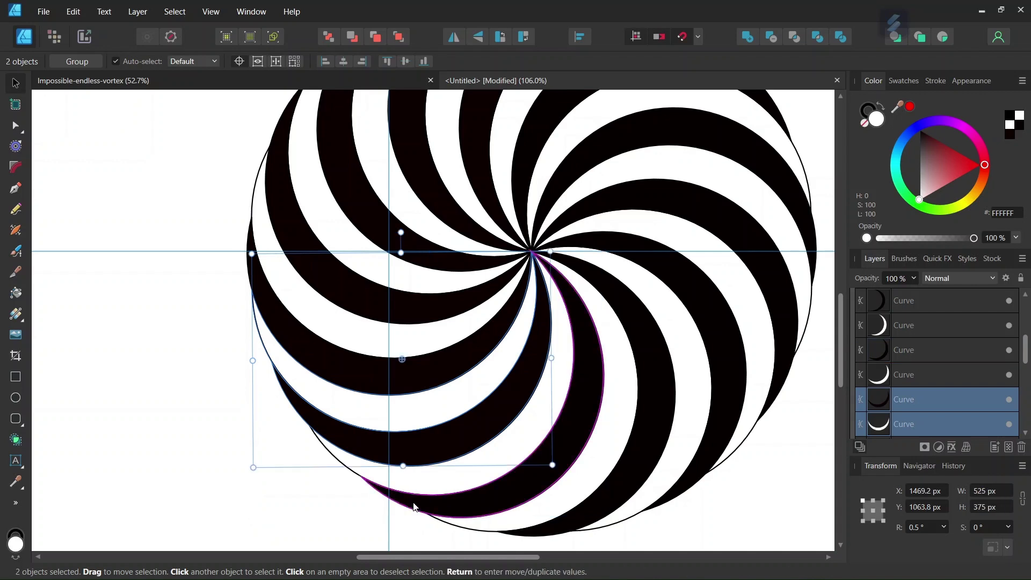
pyautogui.scroll(1, 438, 442)
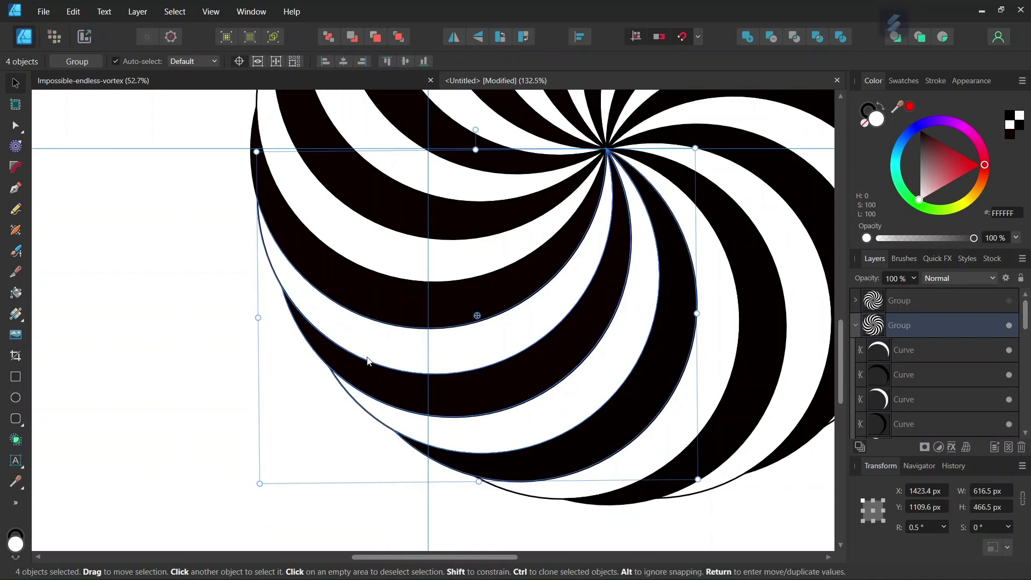
pyautogui.scroll(-1, 444, 461)
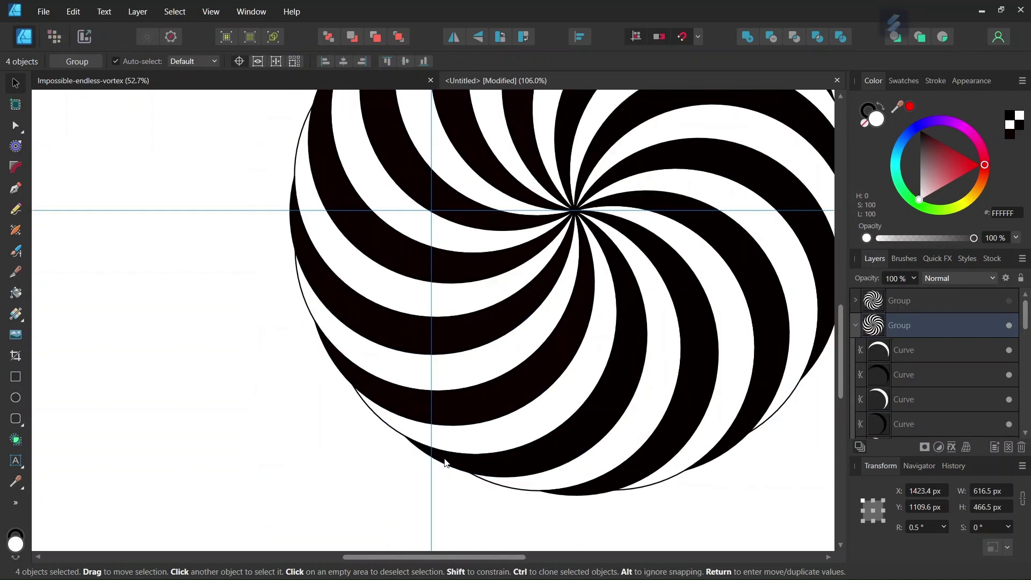
pyautogui.scroll(-1, 441, 457)
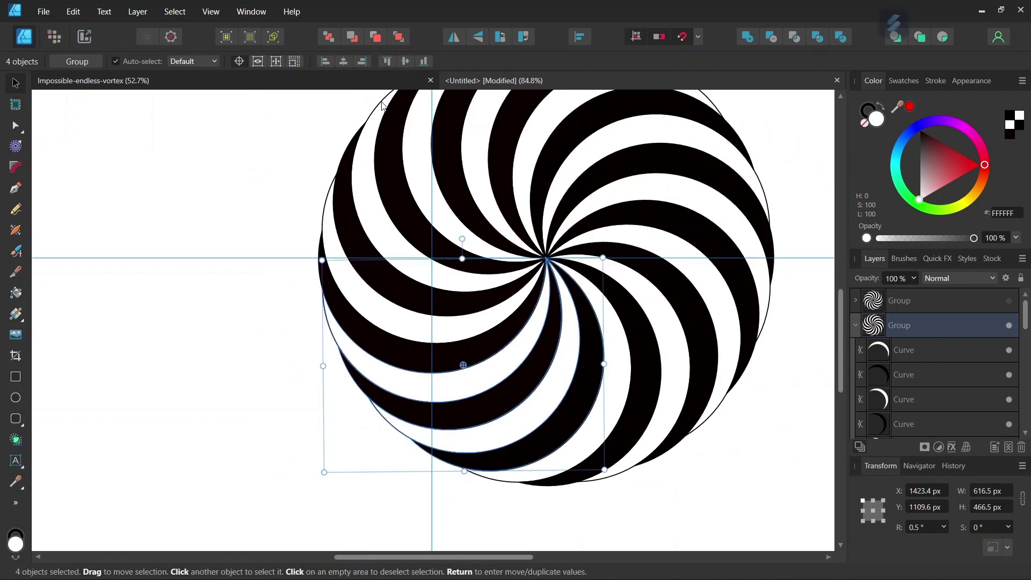
# - Move the four crescent curves to the top of the Layers panel, above both spiral groups
pyautogui.click(399, 40)
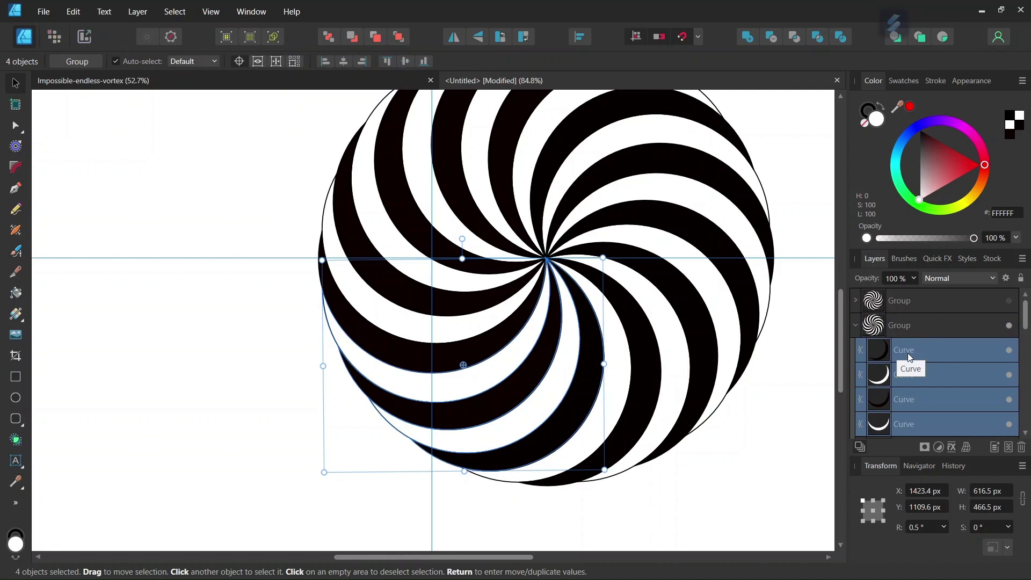
pyautogui.moveTo(908, 353); pyautogui.dragTo(906, 288)
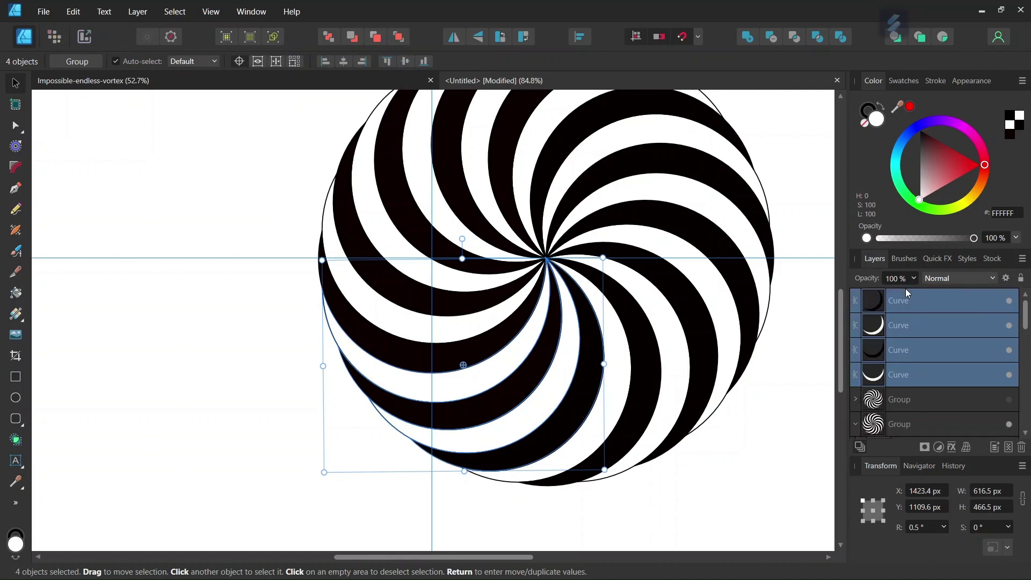
pyautogui.scroll(-1, 573, 333)
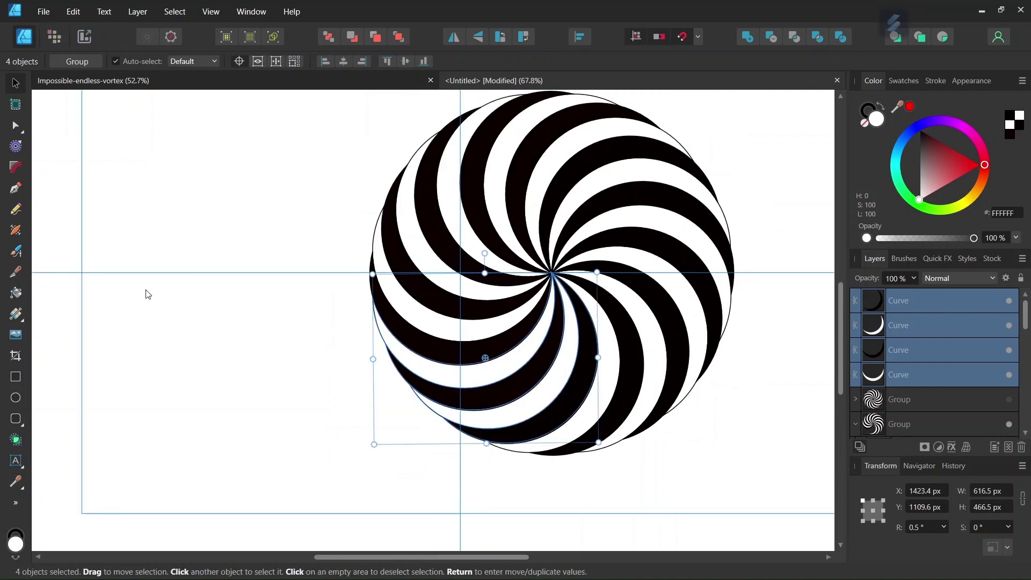
# - Deselect the crescents and make the left spiral group visible again
pyautogui.click(83, 369)
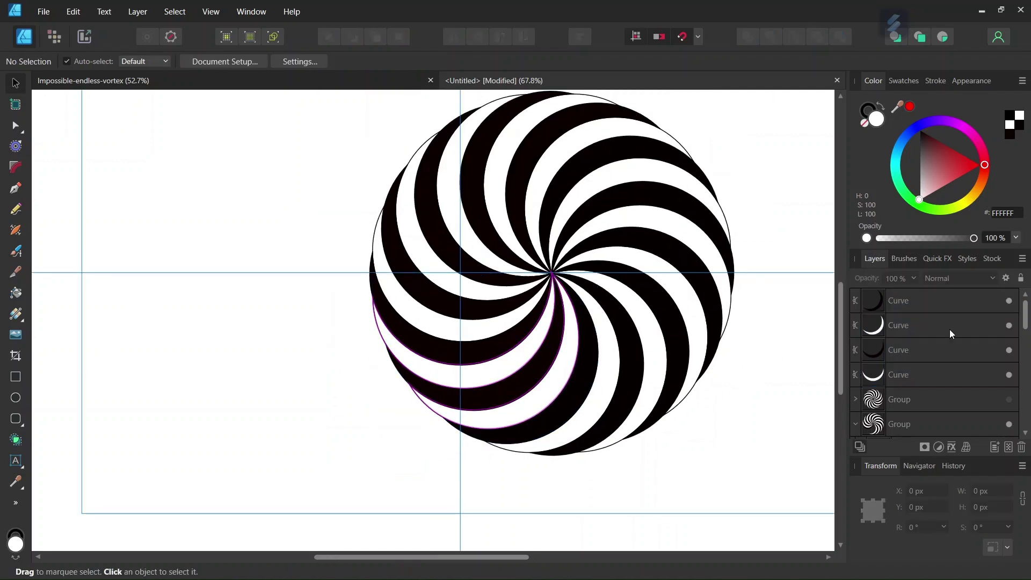
pyautogui.click(1009, 399)
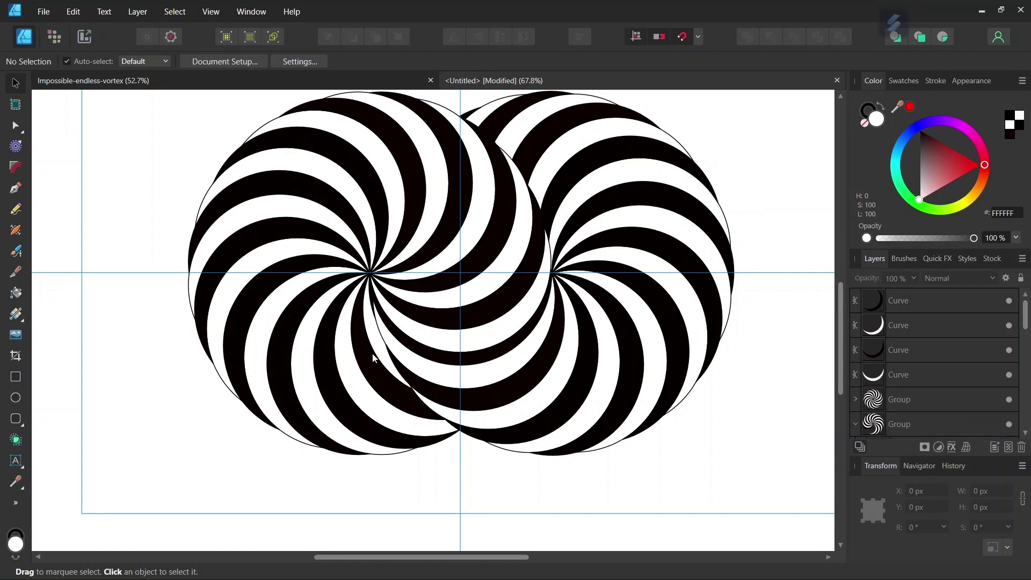
pyautogui.scroll(1, 372, 353)
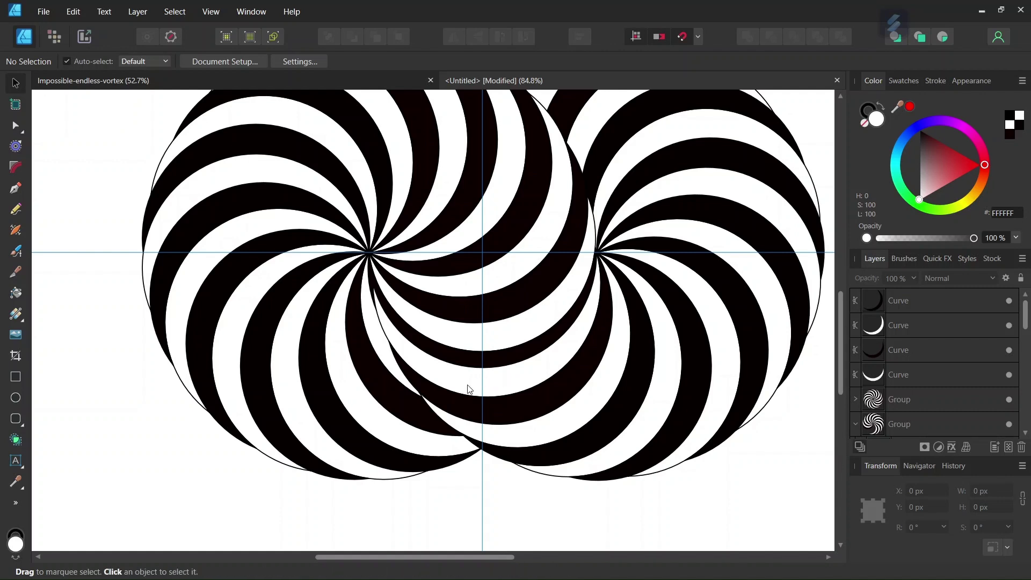
# - Change the left spiral group's rotation from -7.4° to about -2.7°
pyautogui.click(351, 402)
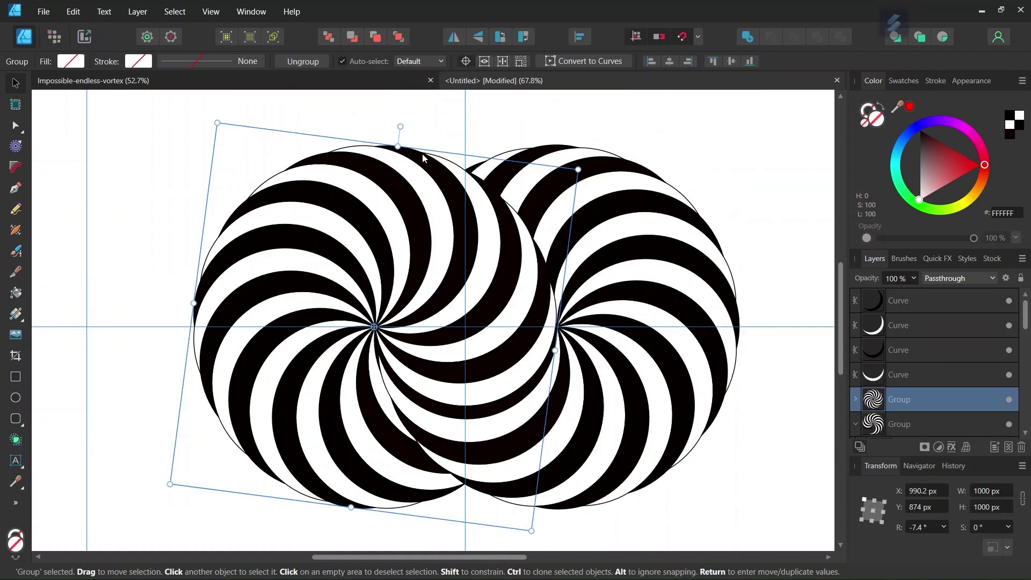
pyautogui.scroll(3, 529, 372)
pyautogui.scroll(-3, 461, 325)
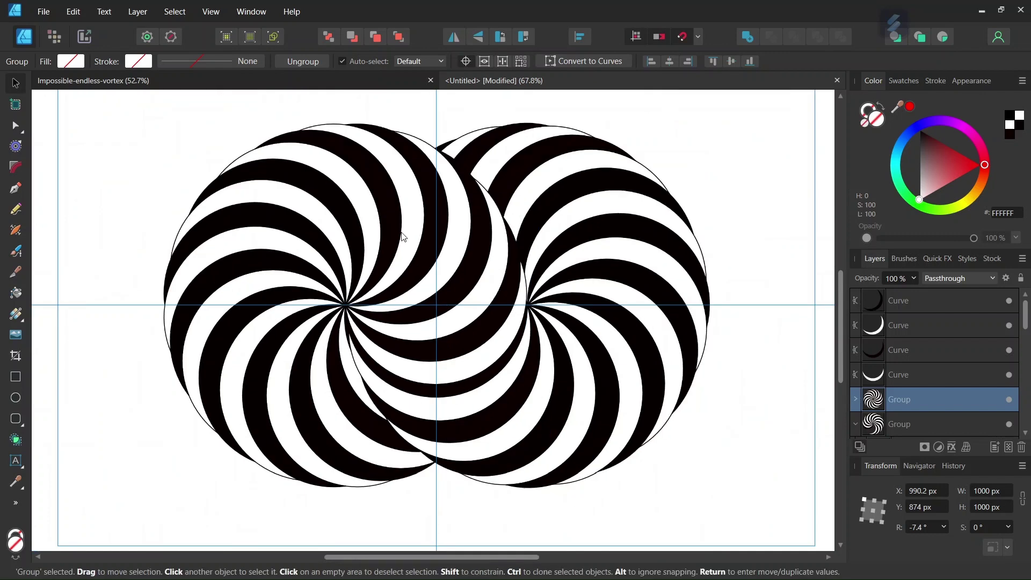
pyautogui.moveTo(371, 104); pyautogui.dragTo(354, 102)
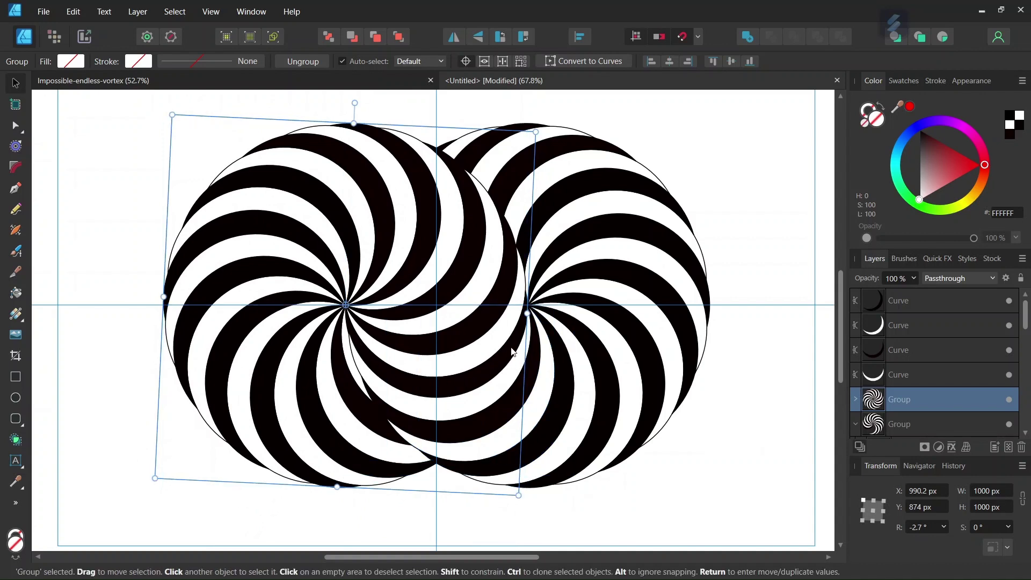
pyautogui.scroll(-1, 491, 380)
pyautogui.scroll(1, 490, 379)
pyautogui.scroll(-1, 491, 380)
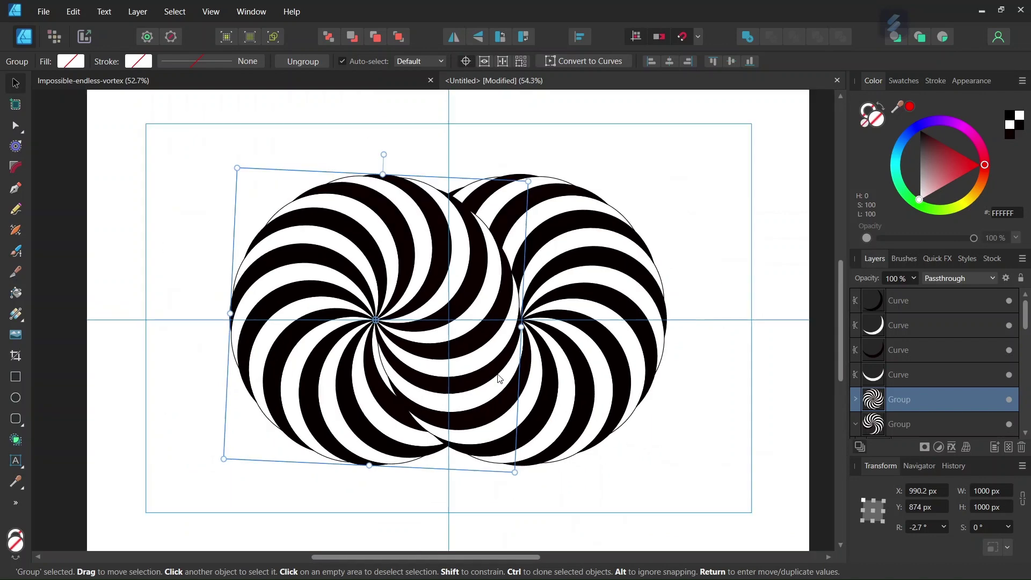
pyautogui.scroll(1, 482, 403)
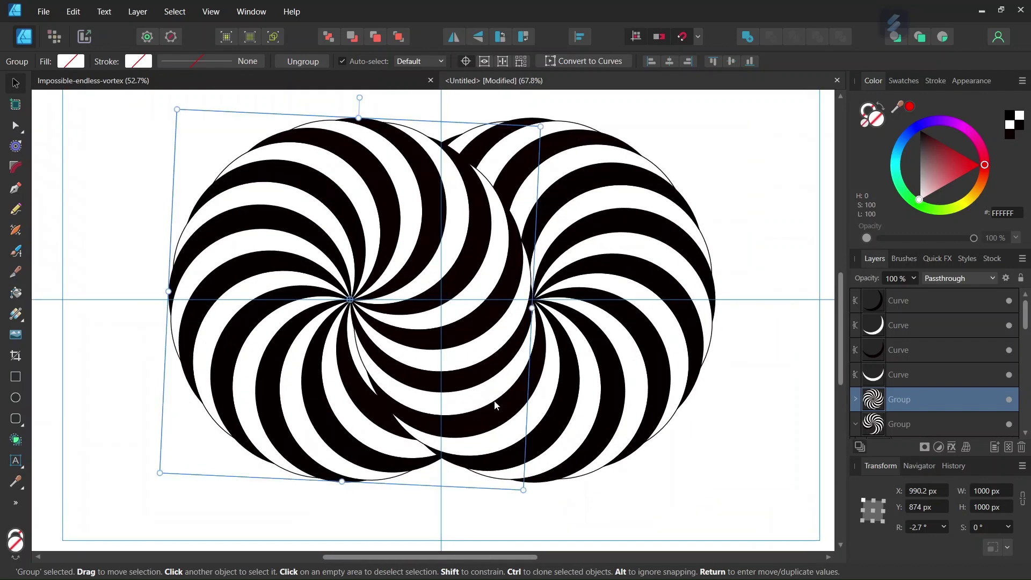
pyautogui.click(720, 458)
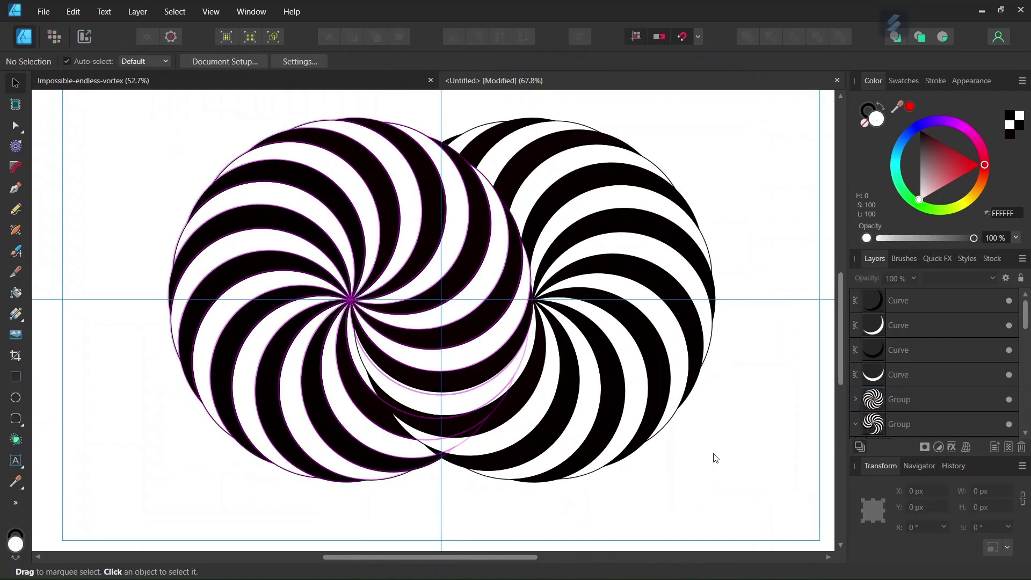